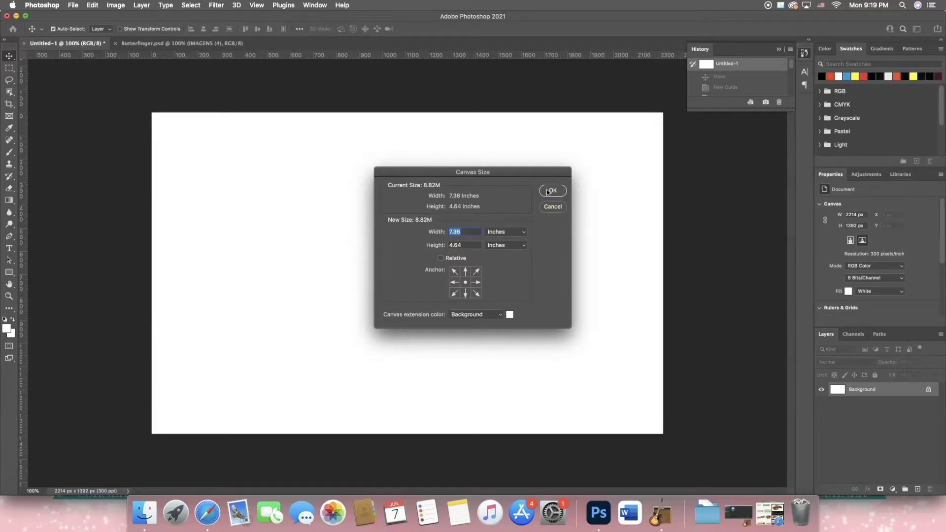
# Accept the 7.38 by 4.64 inch canvas size and draw a yellow rectangle about 482 by 187 px near the canvas's upper-left corner.
pyautogui.click(548, 191)
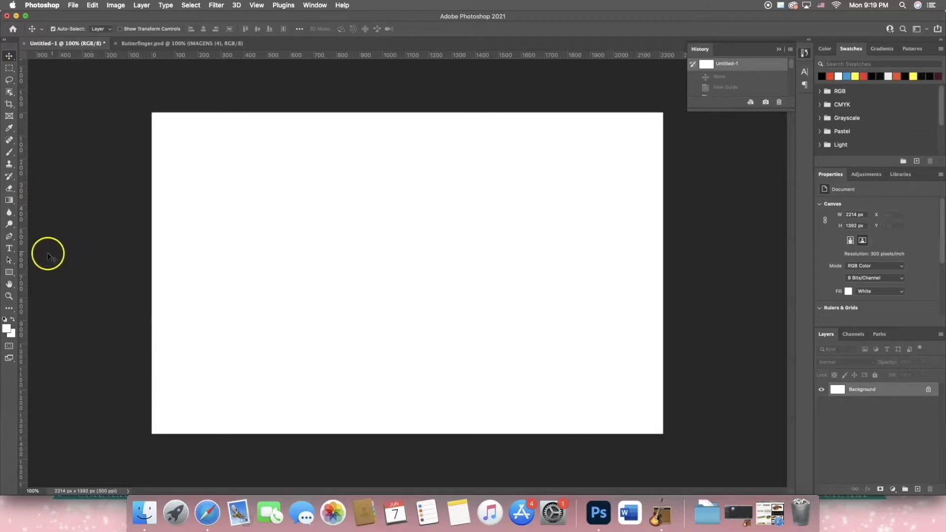
pyautogui.click(9, 272)
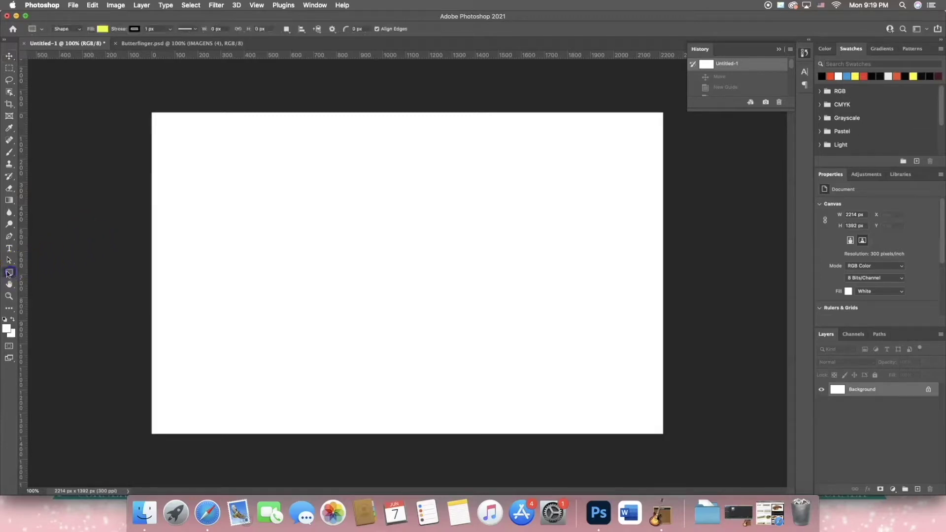
pyautogui.moveTo(187, 143); pyautogui.dragTo(299, 186)
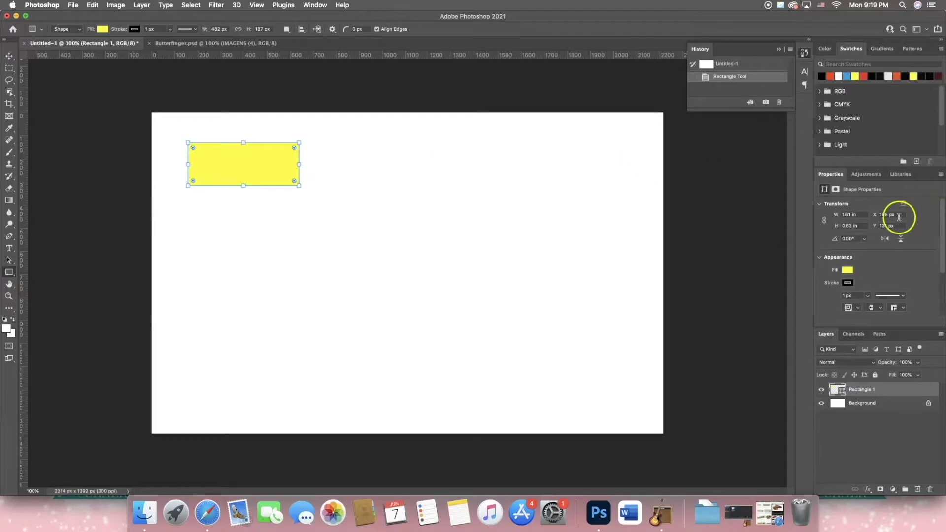
# Resize the rectangle to 7.38 in wide and 1.44 in high and align it with the canvas's top-left corner.
pyautogui.click(835, 215)
pyautogui.write('7.3')
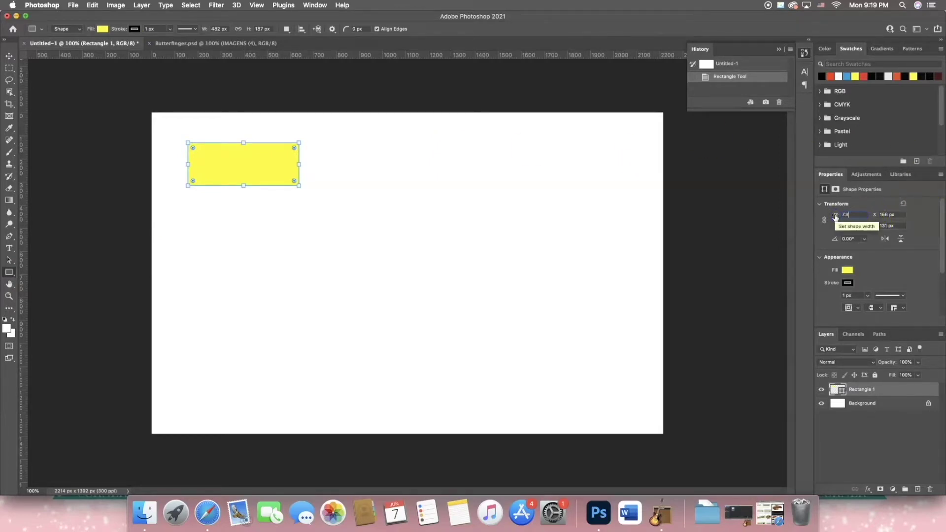
pyautogui.write('8')
pyautogui.press('Return')
pyautogui.click(854, 225)
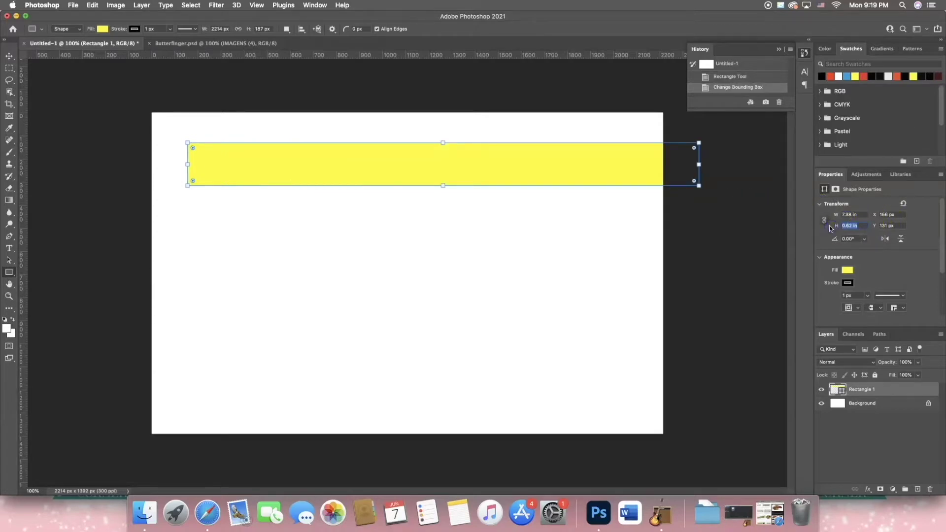
pyautogui.write('1.44')
pyautogui.press('Return')
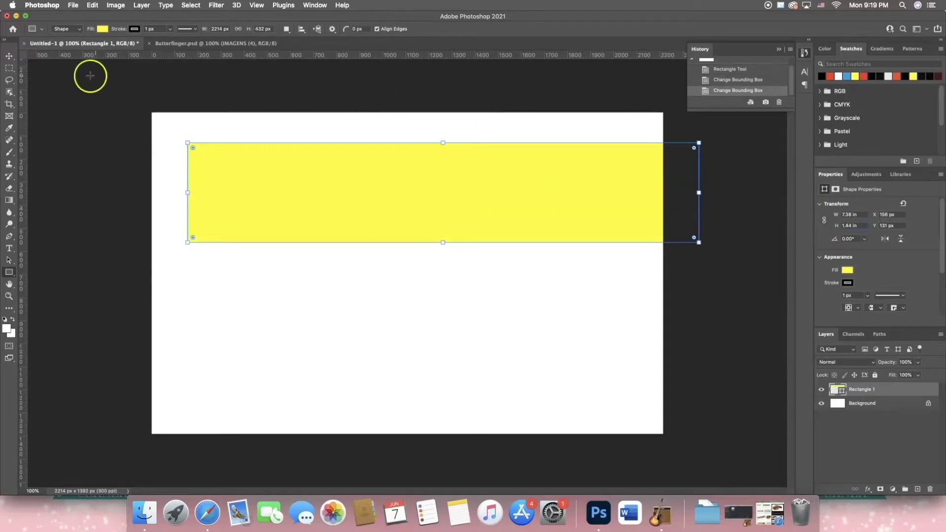
pyautogui.click(9, 56)
pyautogui.moveTo(275, 166); pyautogui.dragTo(234, 133)
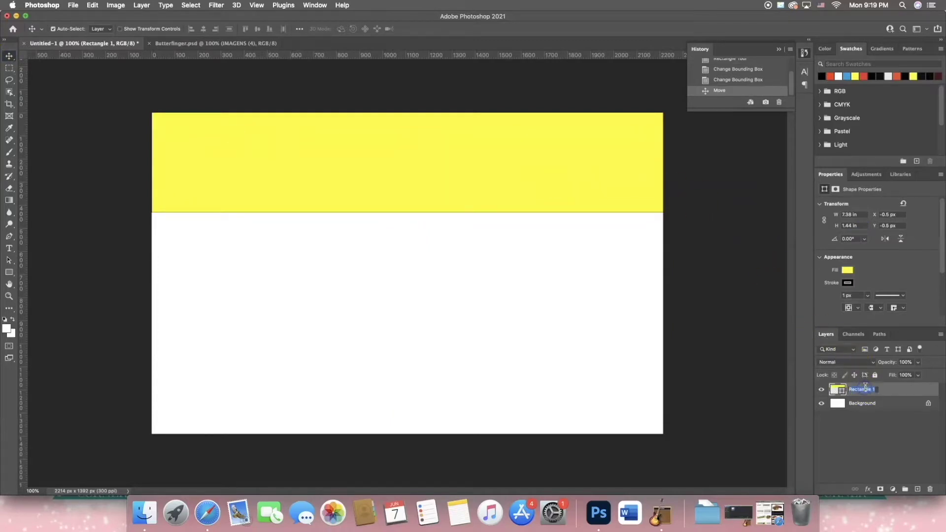
# Rename the rectangle's layer to Top Layer and set its stroke width to 0 px.
pyautogui.click(865, 303)
pyautogui.click(869, 295)
pyautogui.moveTo(868, 307); pyautogui.dragTo(852, 307)
pyautogui.click(568, 216)
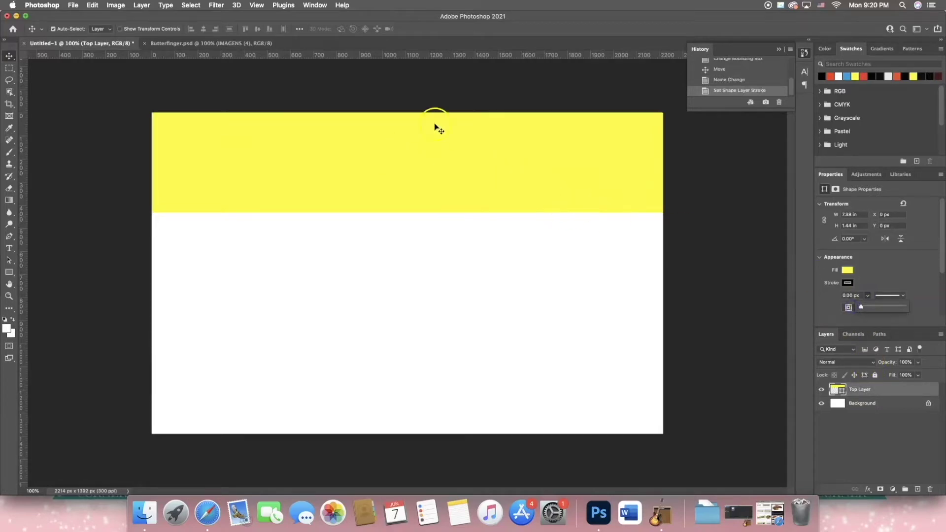
# Add a horizontal guide along the top rectangle's lower edge.
pyautogui.moveTo(448, 56); pyautogui.dragTo(447, 213)
pyautogui.click(439, 114)
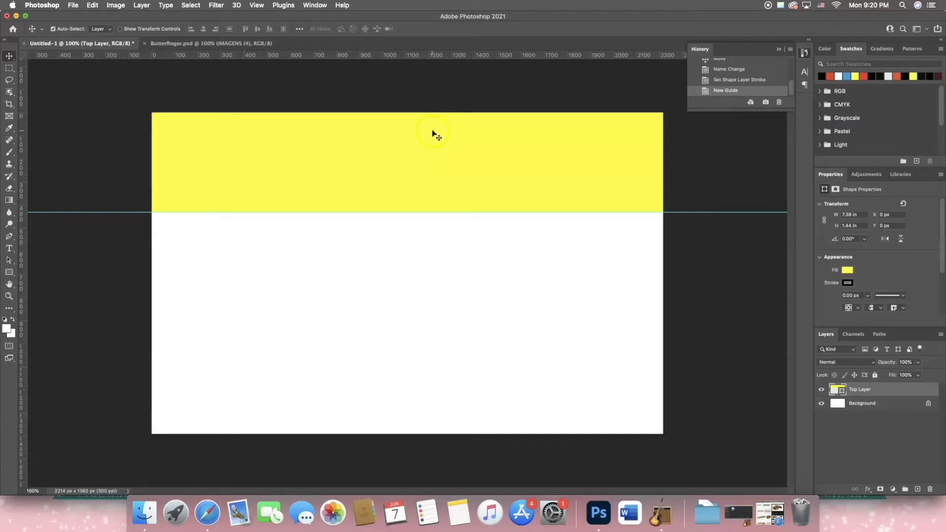
# Draw a second rectangle below the guide and size it to 7.38 in wide and 1.69 in high.
pyautogui.click(10, 273)
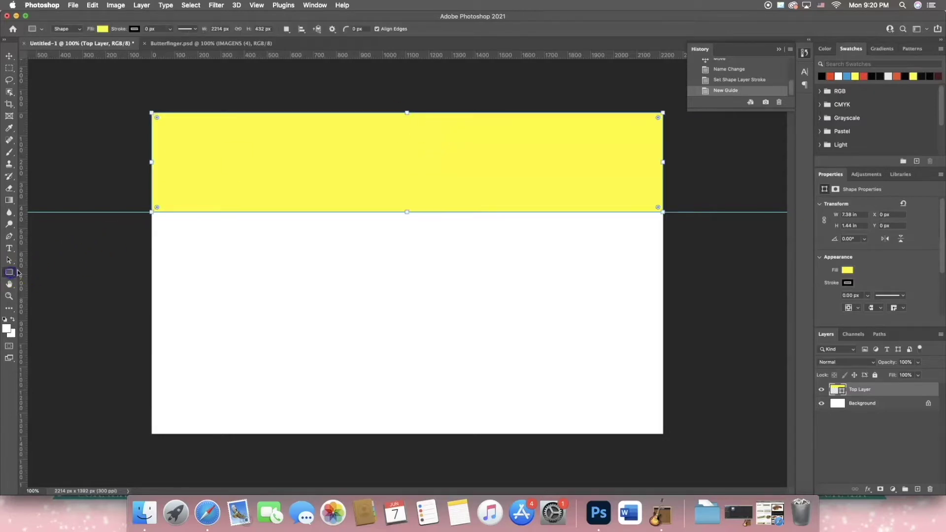
pyautogui.moveTo(186, 240); pyautogui.dragTo(335, 306)
pyautogui.moveTo(866, 217); pyautogui.dragTo(829, 218)
pyautogui.write('7')
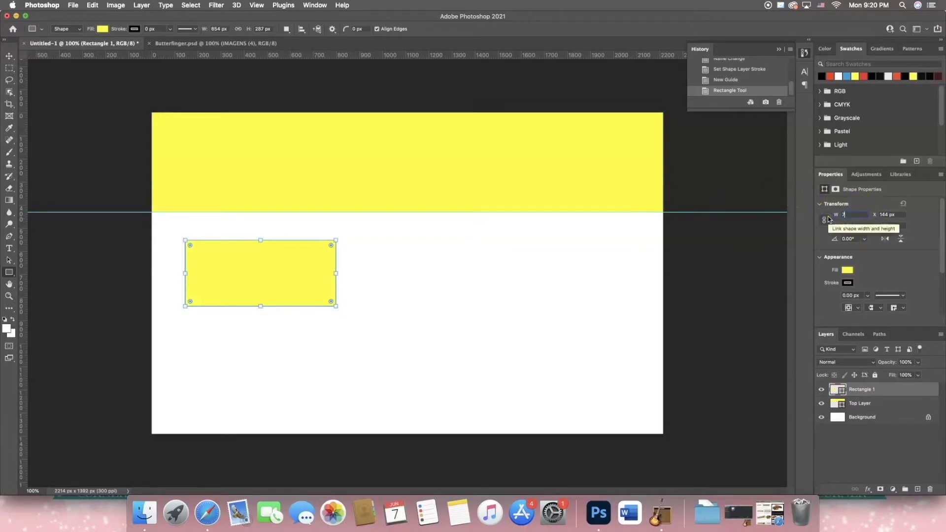
pyautogui.press('Tab')
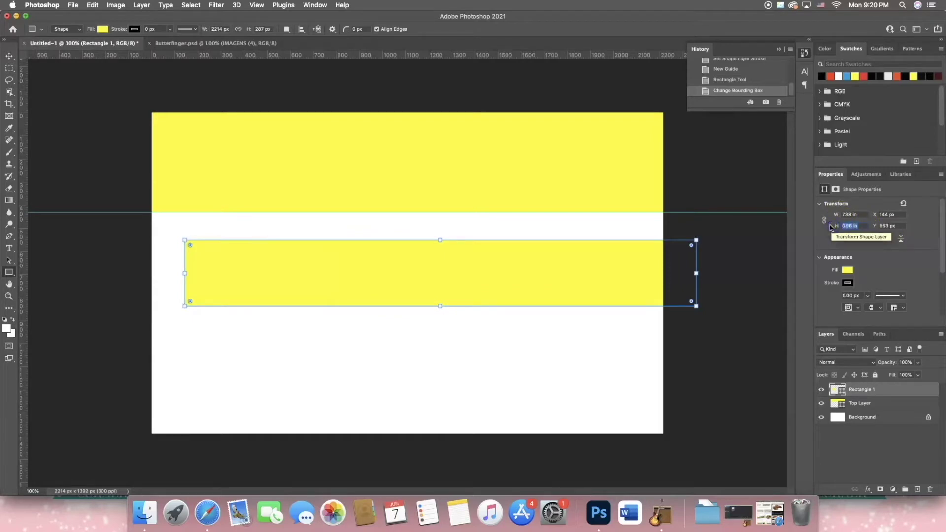
pyautogui.write('1.69')
pyautogui.press('Return')
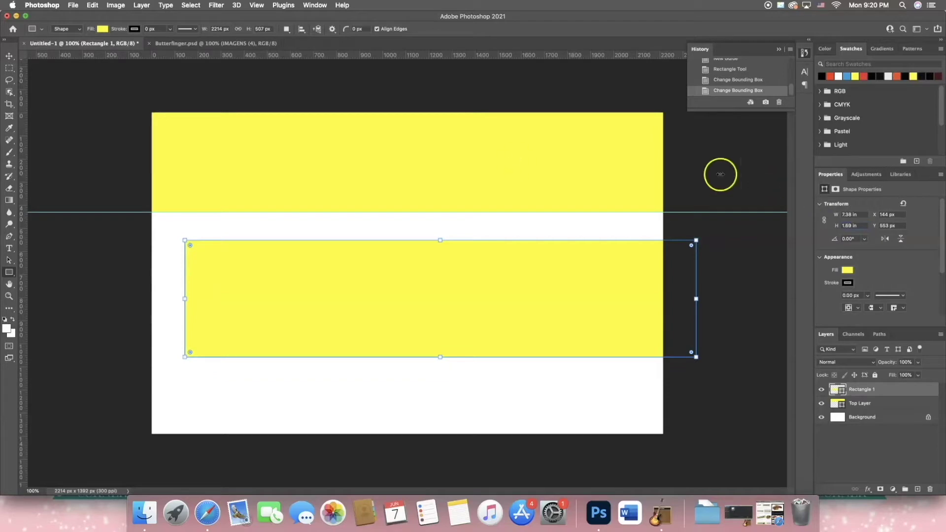
# Align the second rectangle with the guide and the canvas's left edge, and rename its layer Middle Layer.
pyautogui.click(9, 57)
pyautogui.moveTo(263, 276); pyautogui.dragTo(231, 248)
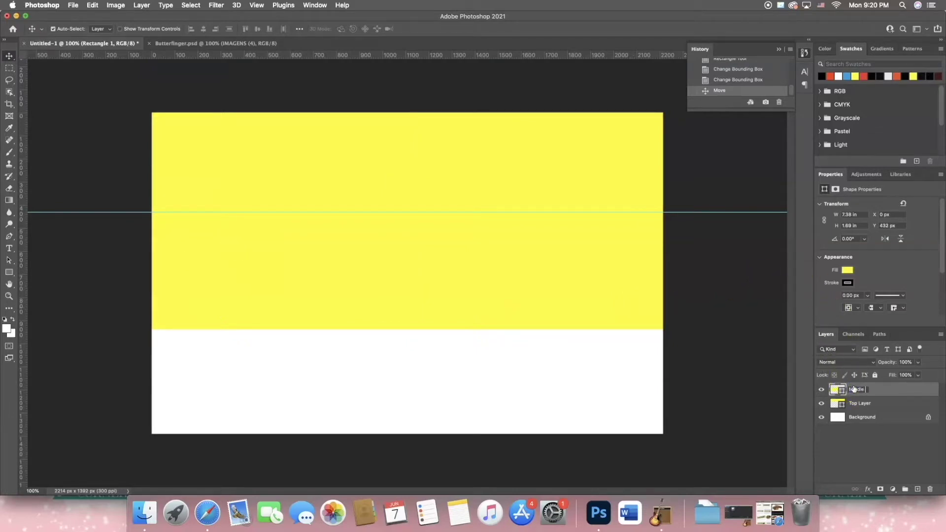
pyautogui.click(854, 390)
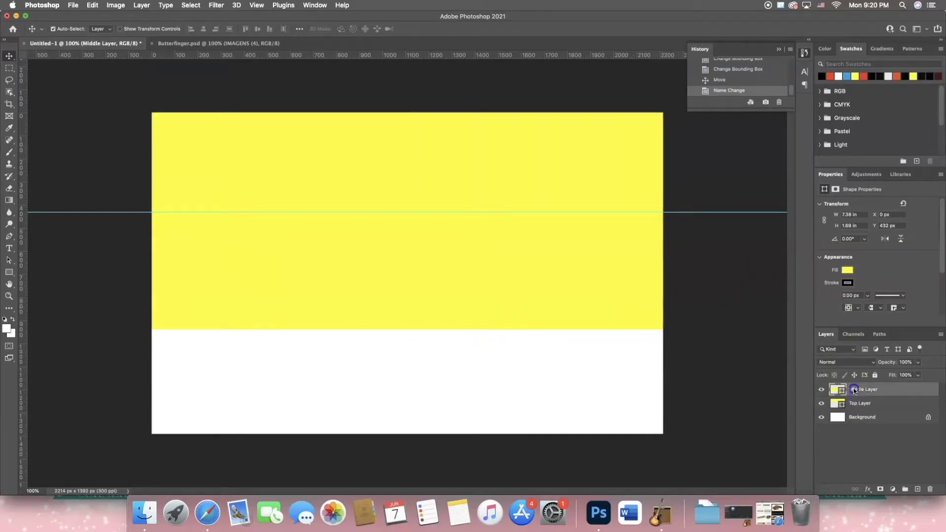
# Place Top Layer above Middle Layer in the stack and add a horizontal guide along the middle rectangle's lower edge.
pyautogui.moveTo(864, 405); pyautogui.dragTo(859, 388)
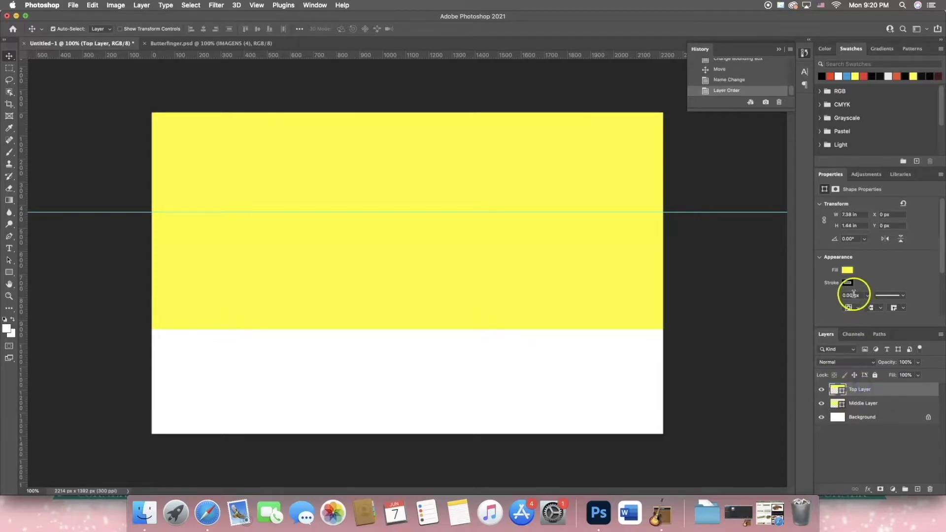
pyautogui.click(862, 401)
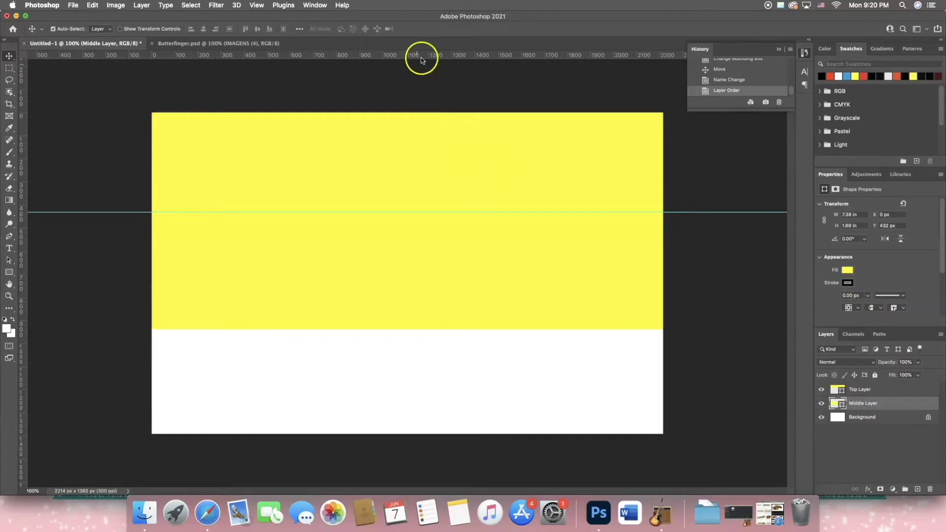
pyautogui.moveTo(422, 56); pyautogui.dragTo(421, 330)
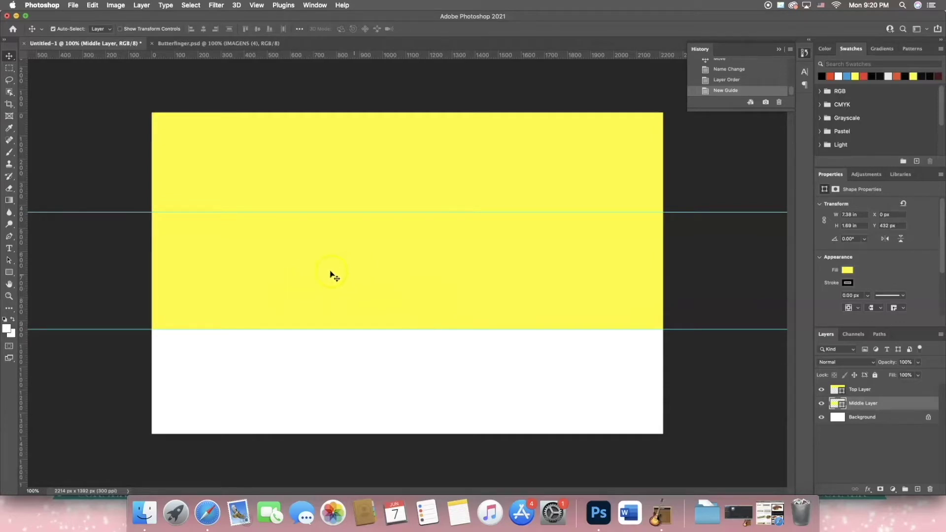
# Draw a third rectangle below the lower guide and size it to 7.38 in wide and 1.51 in high.
pyautogui.click(9, 272)
pyautogui.moveTo(183, 359); pyautogui.dragTo(299, 382)
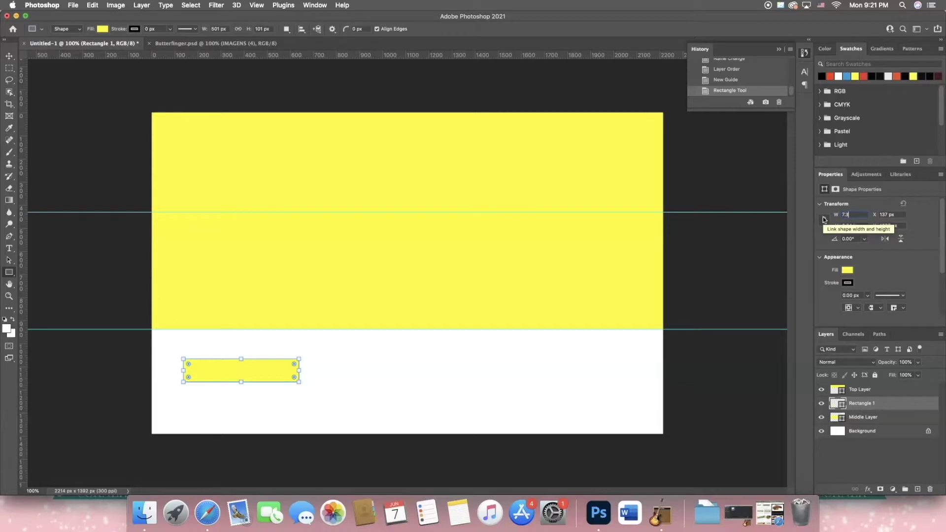
pyautogui.press('Return')
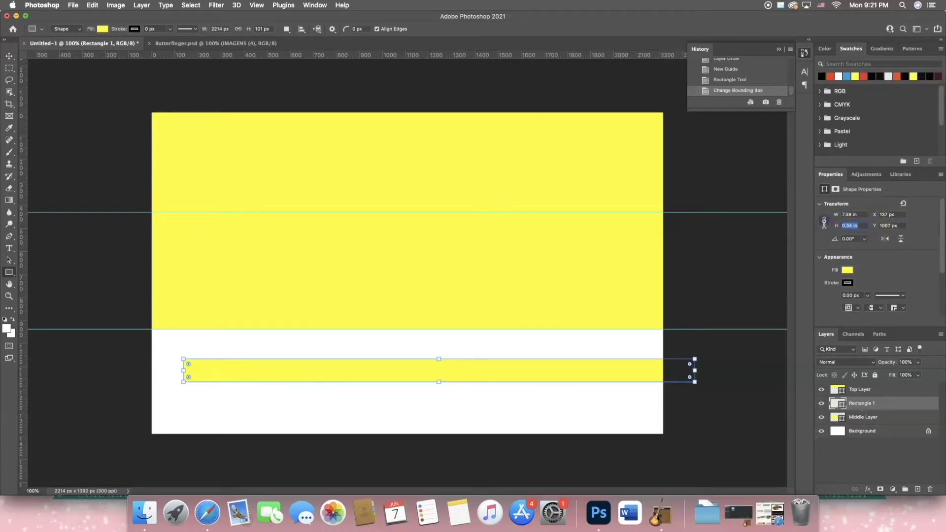
pyautogui.write('1.51')
pyautogui.press('Return')
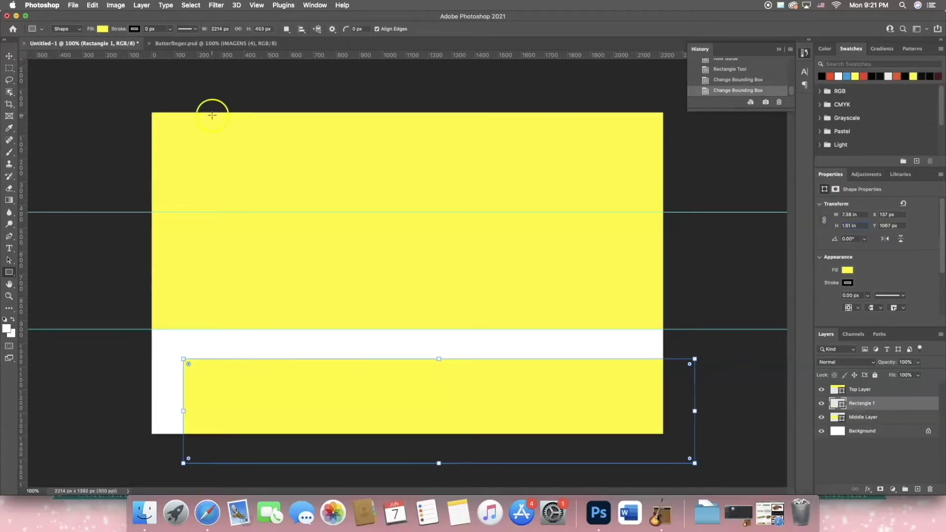
# Align the third rectangle with the lower guide and the canvas's left edge so it fills the remaining white area.
pyautogui.click(9, 55)
pyautogui.moveTo(326, 405); pyautogui.dragTo(295, 378)
# Change the fill of the top, middle and bottom rectangles to white.
pyautogui.click(552, 183)
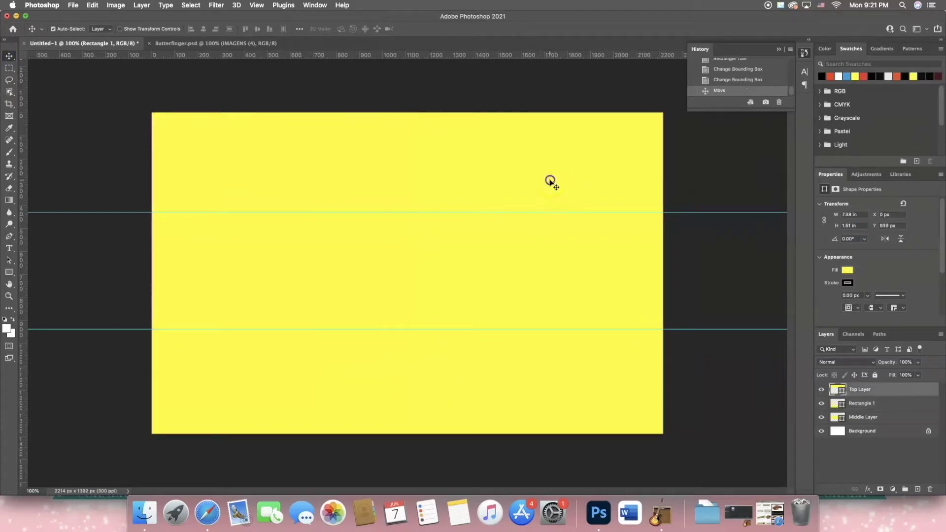
pyautogui.click(840, 76)
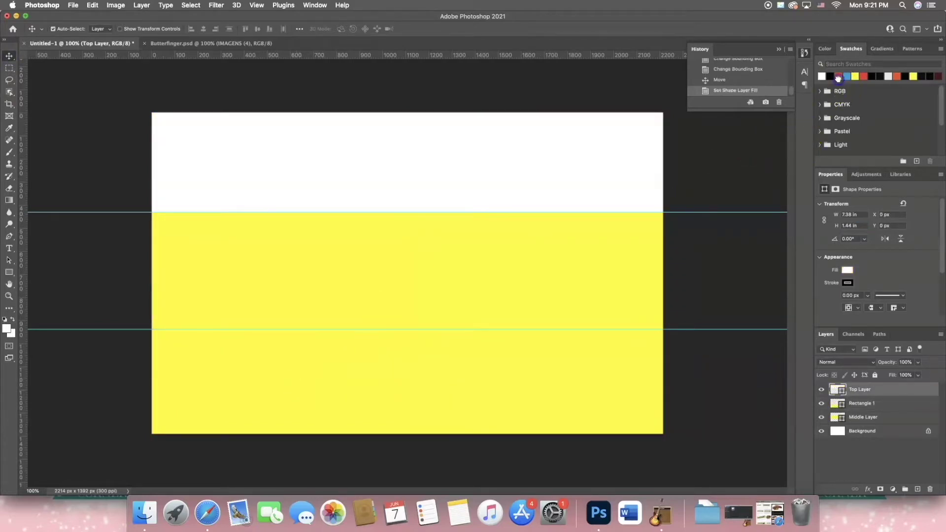
pyautogui.click(606, 226)
pyautogui.click(822, 76)
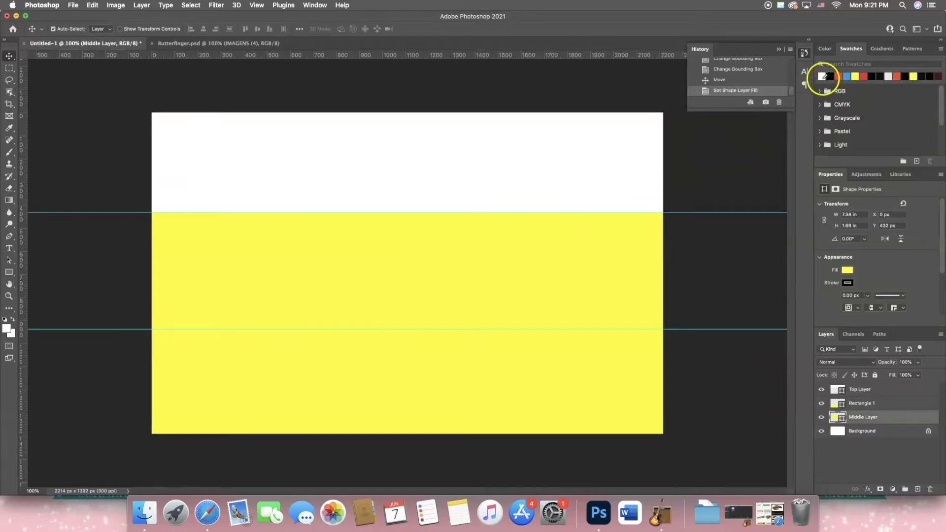
pyautogui.click(572, 343)
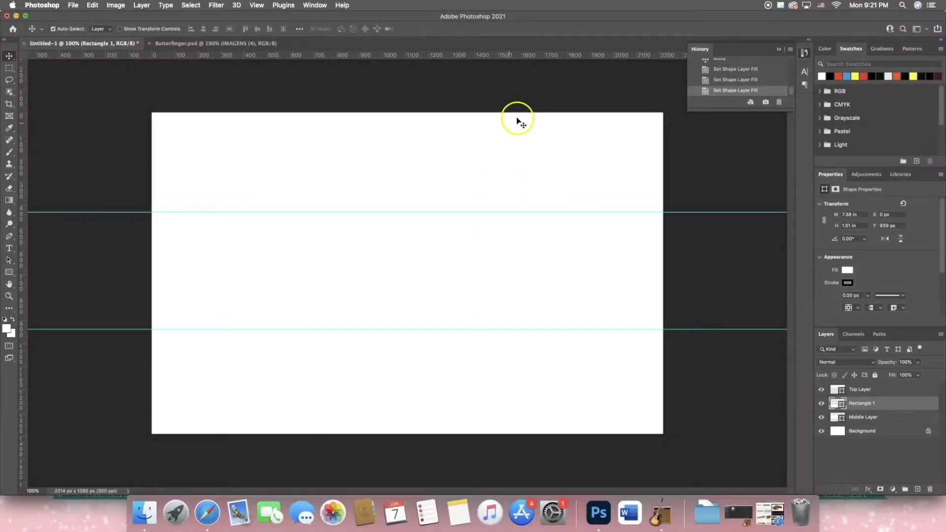
# Rename the third rectangle's layer to Bottom Layer and move Middle Layer above it in the stack.
pyautogui.click(425, 259)
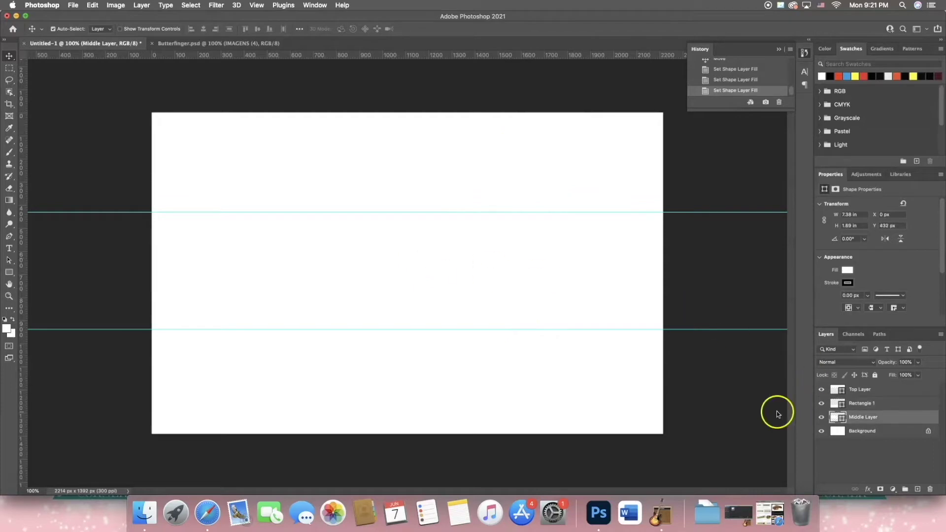
pyautogui.doubleClick(860, 404)
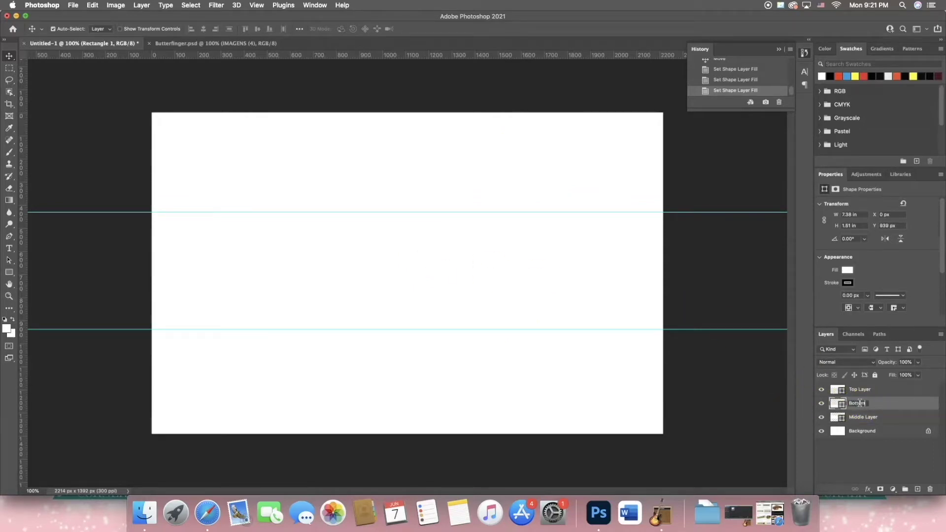
pyautogui.click(866, 412)
pyautogui.doubleClick(864, 417)
pyautogui.click(889, 399)
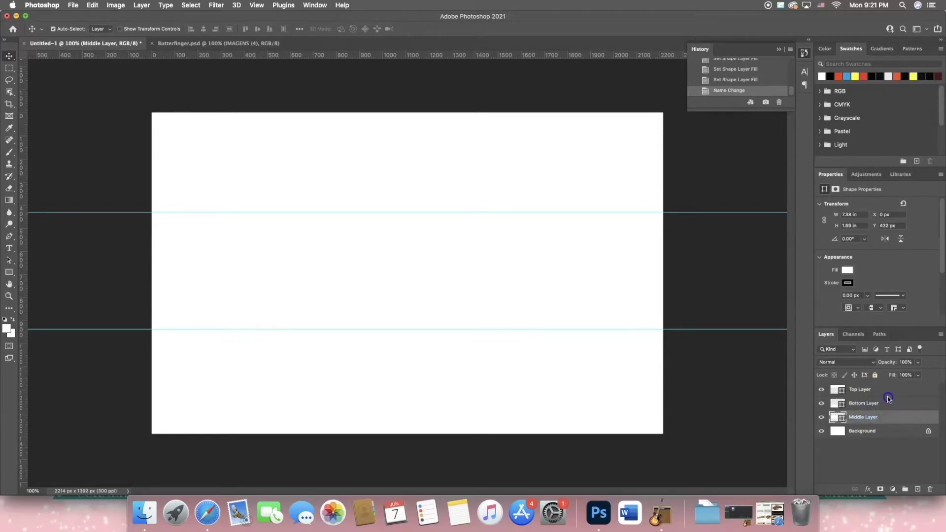
pyautogui.moveTo(888, 418); pyautogui.dragTo(887, 402)
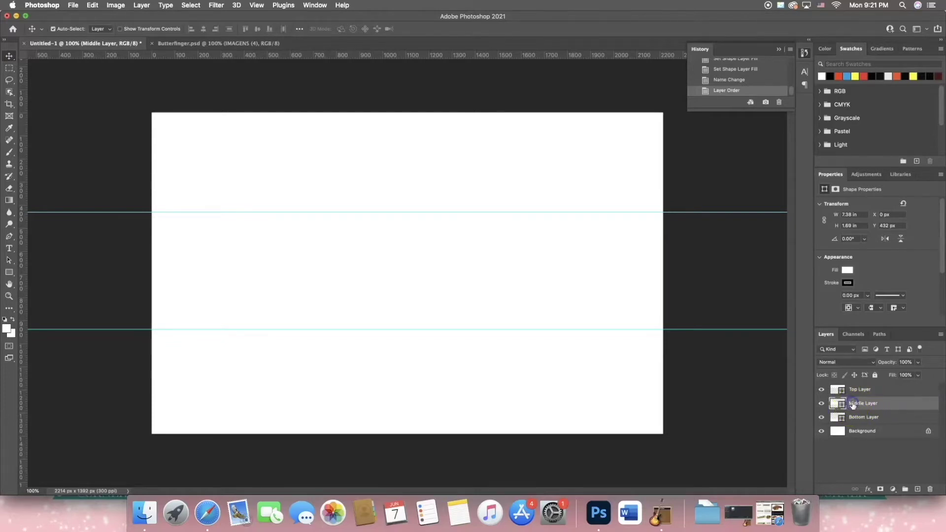
# Apply a Pattern Overlay with the blue sky and clouds pattern to Middle Layer, shifting the pattern up to remove the light strip above the clouds.
pyautogui.click(868, 490)
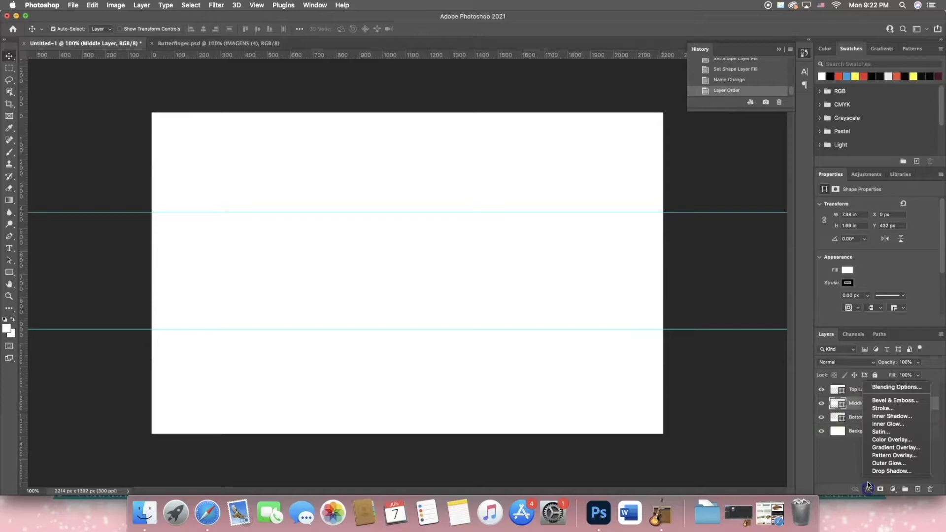
pyautogui.click(882, 453)
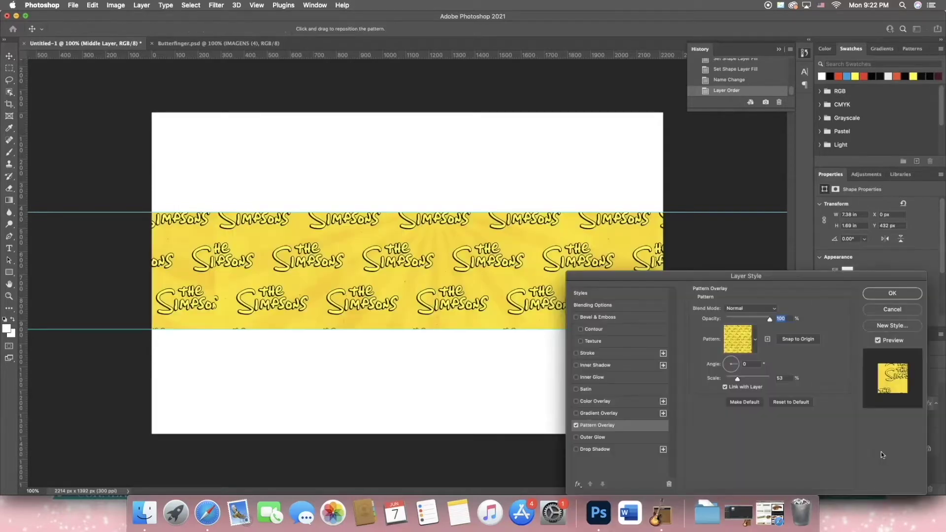
pyautogui.click(756, 340)
pyautogui.click(722, 395)
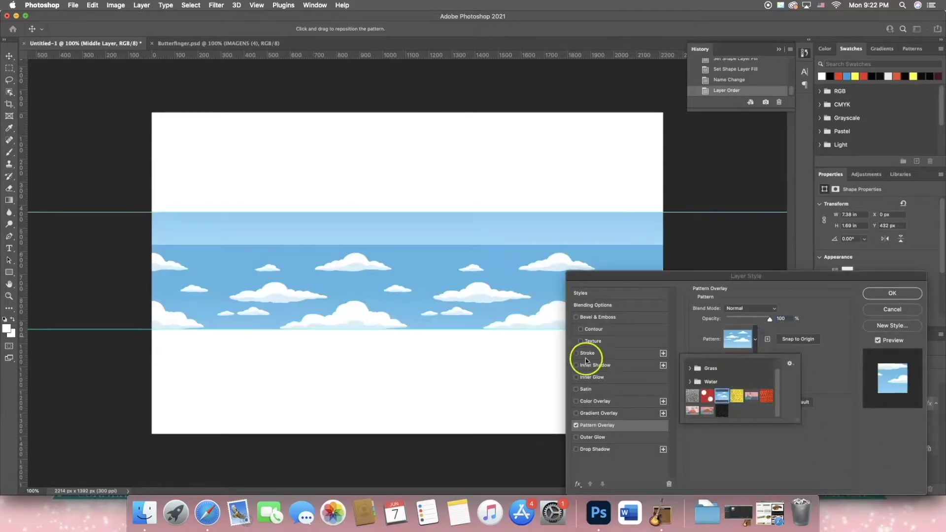
pyautogui.click(804, 361)
pyautogui.moveTo(475, 292); pyautogui.dragTo(458, 260)
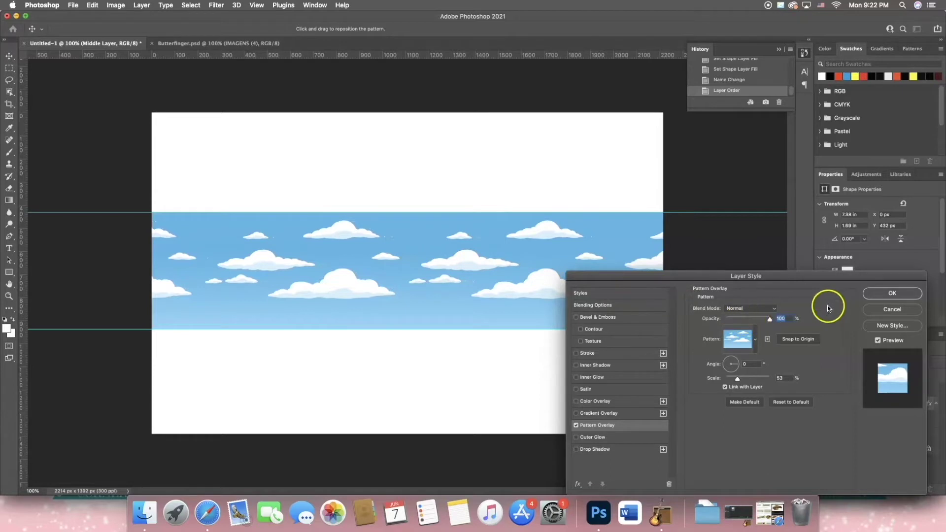
pyautogui.click(876, 300)
# Apply a Pattern Overlay with the yellow Simpsons logo pattern to Top Layer, reposition the pattern and set its scale to 45%.
pyautogui.click(838, 389)
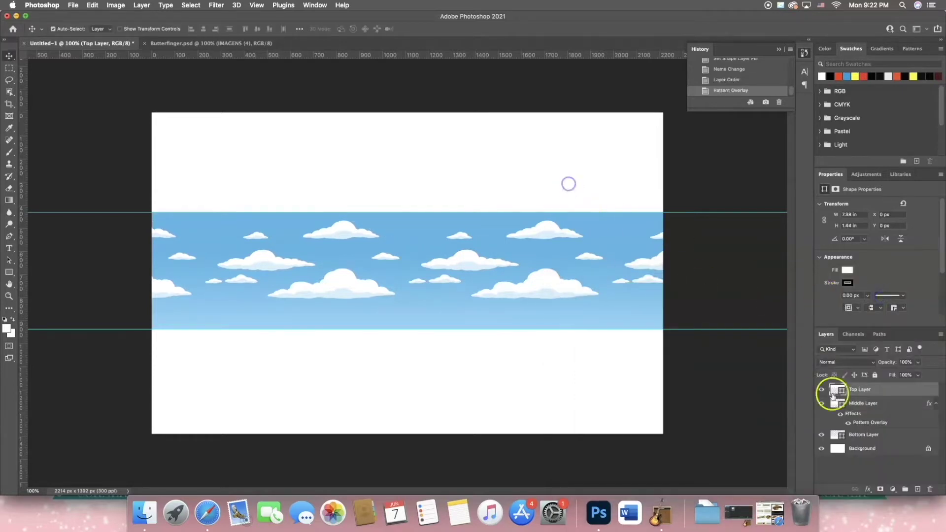
pyautogui.click(868, 490)
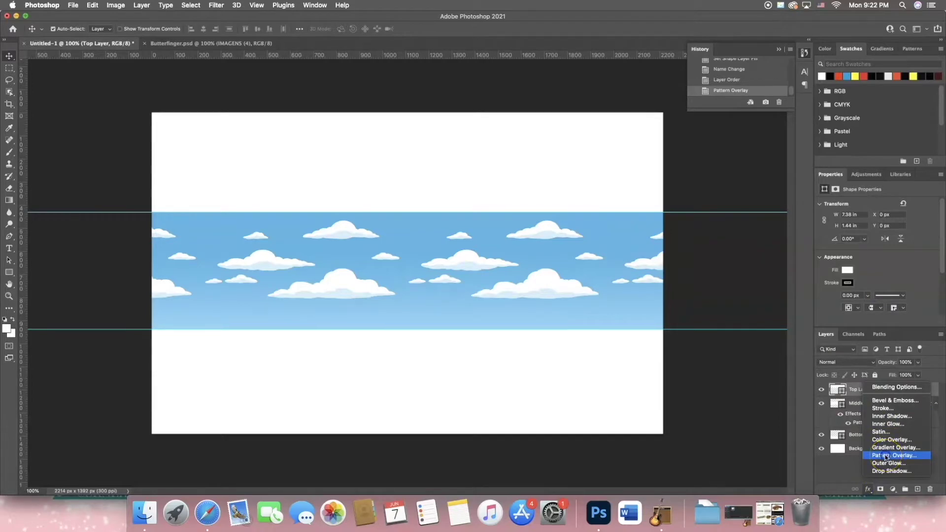
pyautogui.click(886, 456)
pyautogui.click(757, 339)
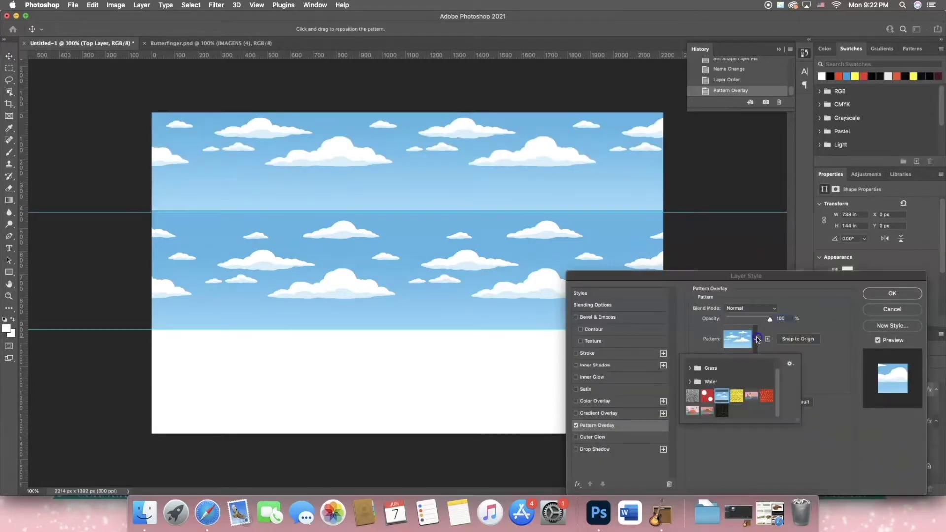
pyautogui.click(737, 395)
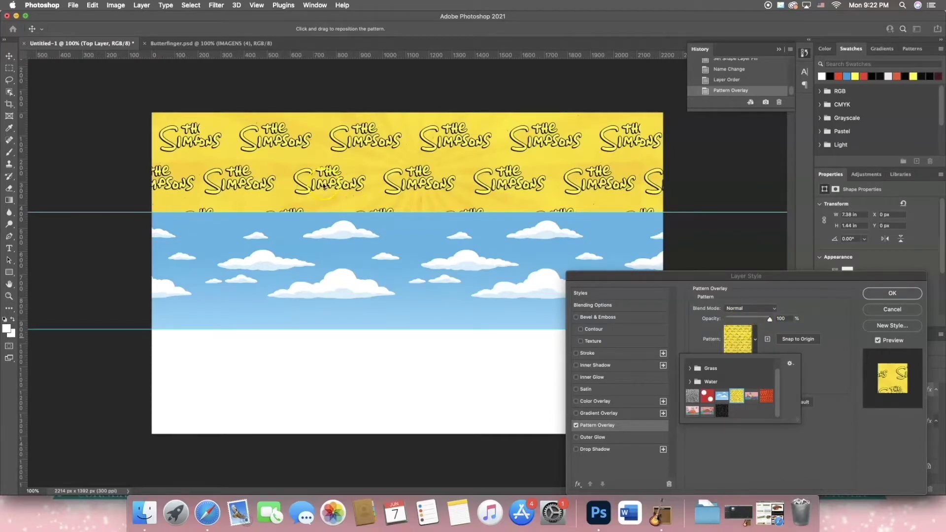
pyautogui.moveTo(349, 183); pyautogui.dragTo(300, 180)
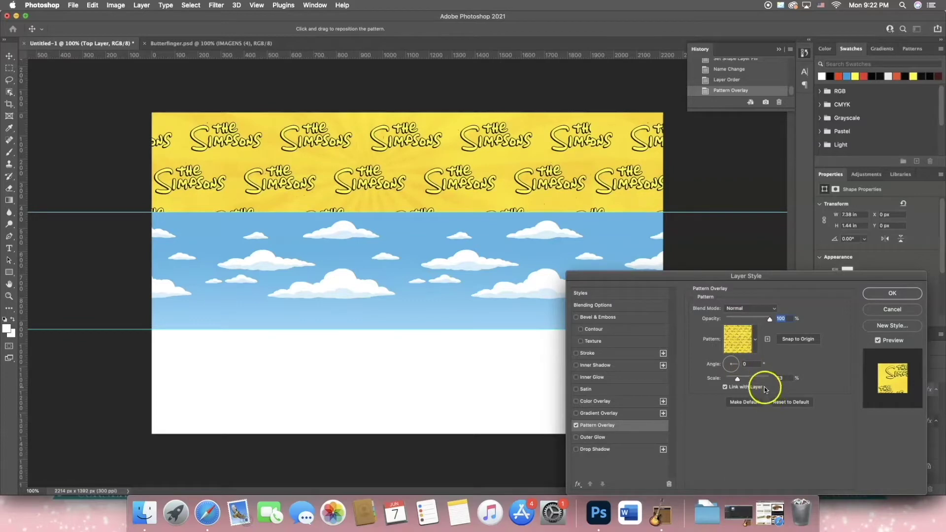
pyautogui.moveTo(737, 380); pyautogui.dragTo(736, 381)
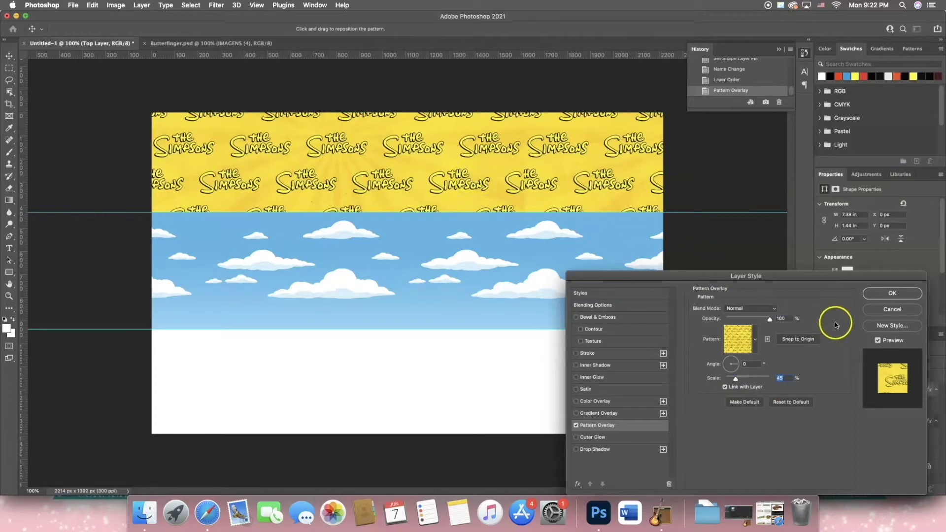
pyautogui.click(880, 293)
# Apply a Pattern Overlay to Bottom Layer with the same yellow Simpsons logo pattern at 45% scale.
pyautogui.click(562, 372)
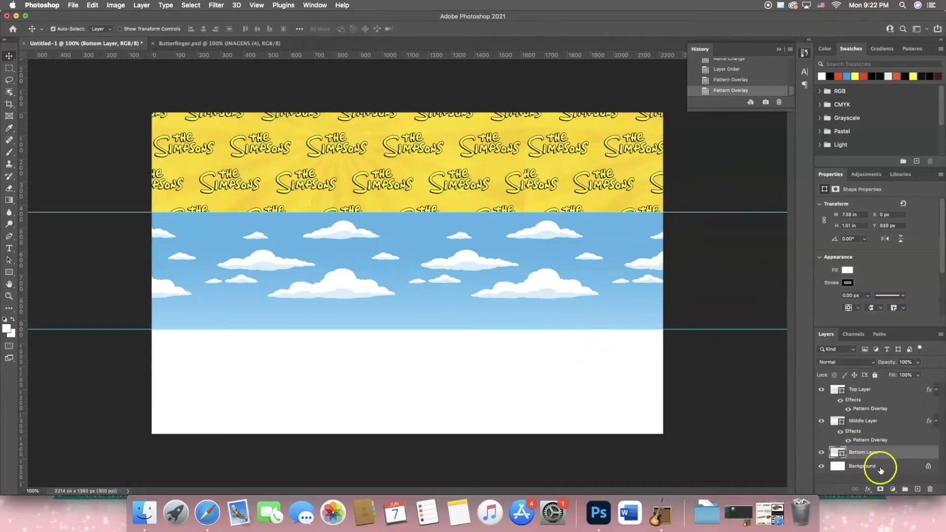
pyautogui.click(868, 488)
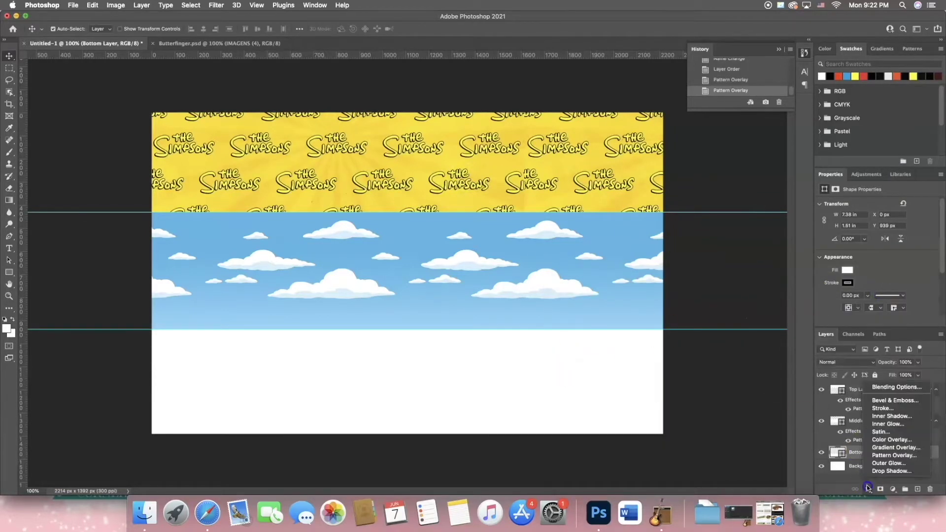
pyautogui.click(893, 456)
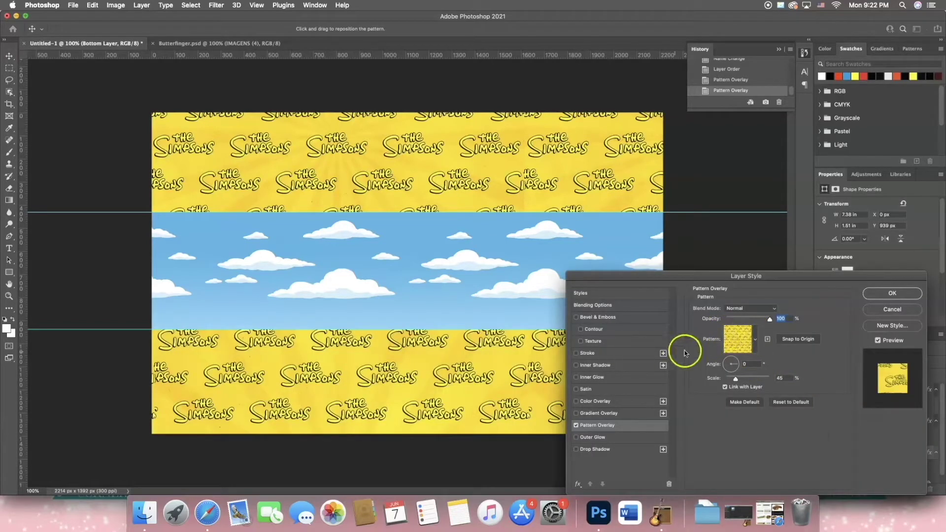
pyautogui.moveTo(756, 275); pyautogui.dragTo(740, 291)
pyautogui.click(875, 293)
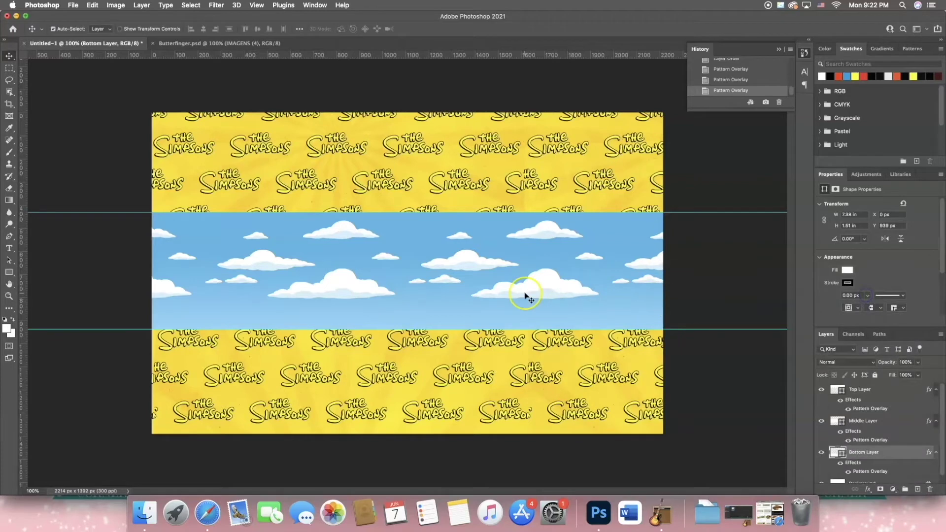
# Place the Butterfinger-Logo PNG from the Images folder as an embedded object directly above Middle Layer.
pyautogui.click(365, 244)
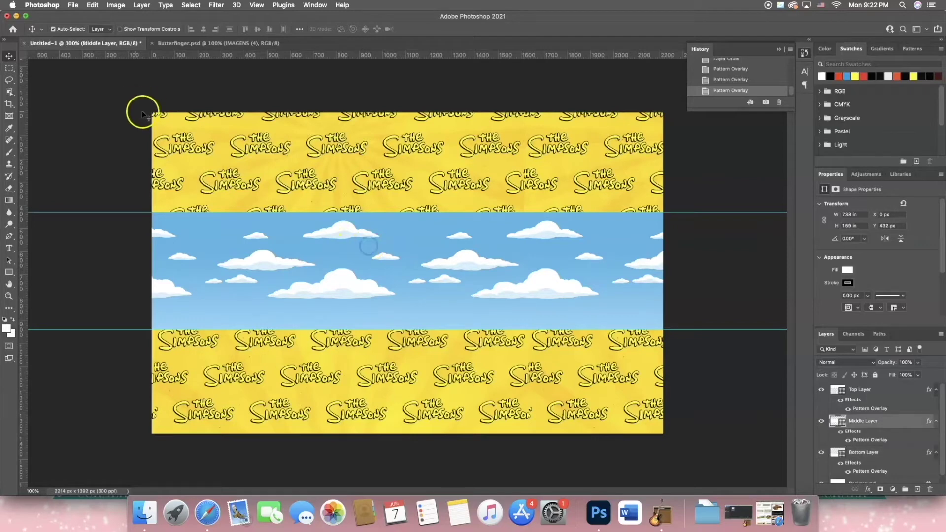
pyautogui.click(74, 6)
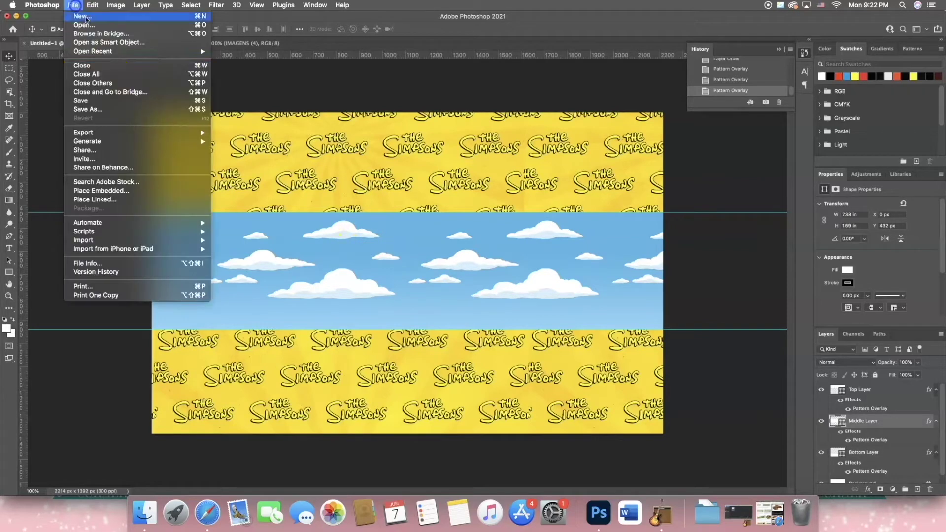
pyautogui.click(106, 192)
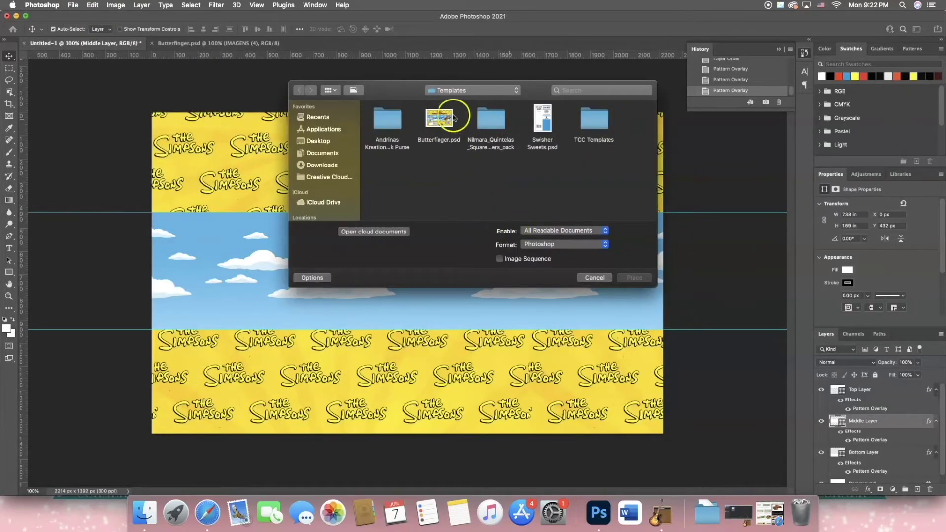
pyautogui.click(488, 96)
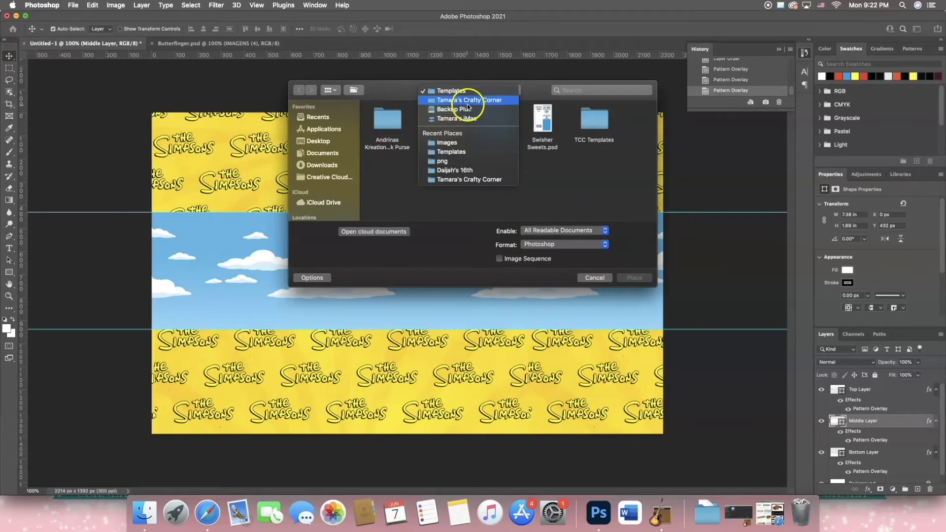
pyautogui.click(473, 100)
pyautogui.doubleClick(489, 127)
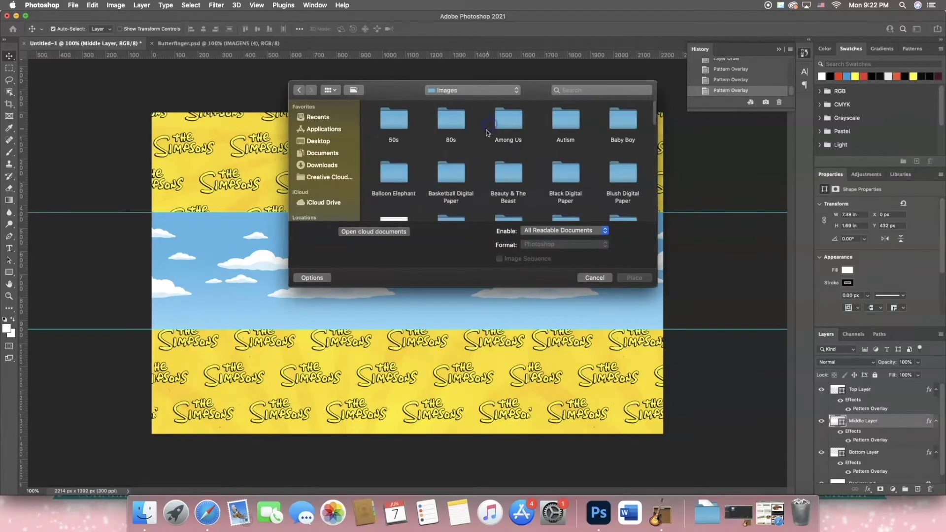
pyautogui.scroll(-2, 439, 177)
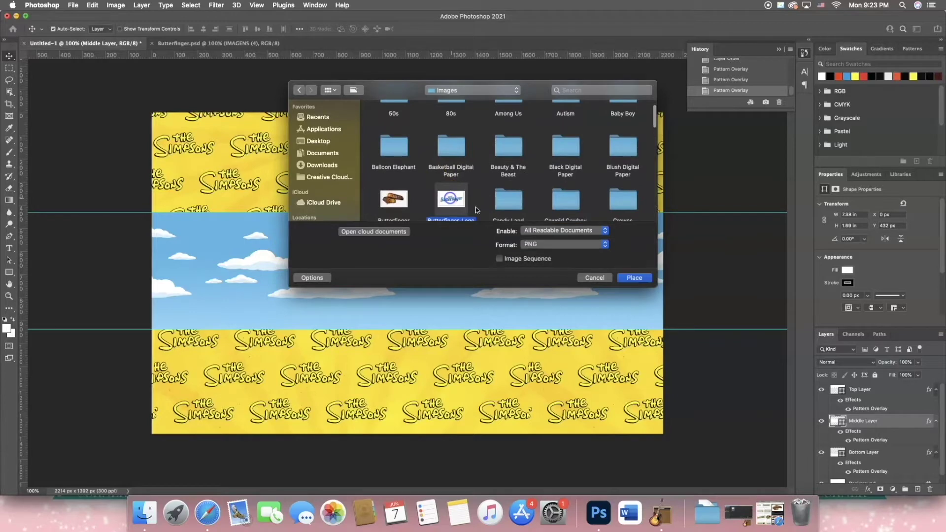
pyautogui.click(635, 277)
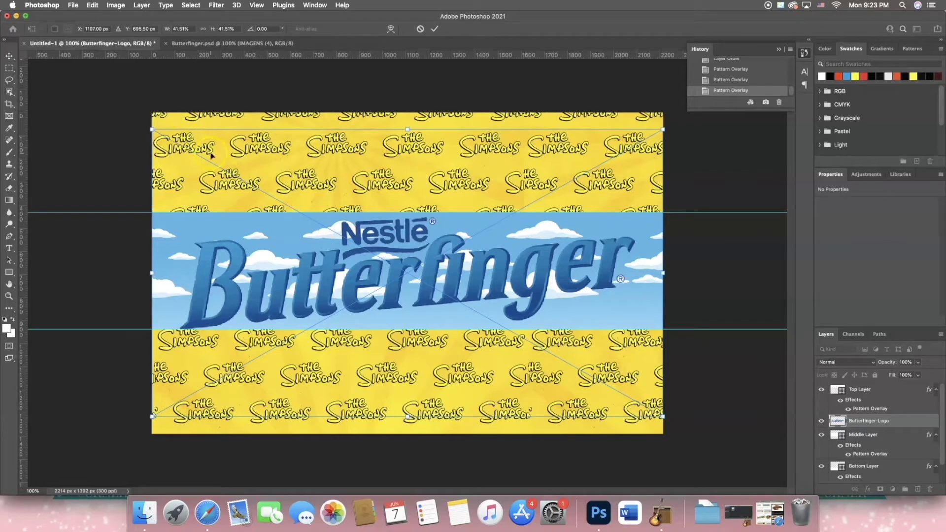
# Scale the Butterfinger logo down to about 18.5% and centre it horizontally in the sky band.
pyautogui.moveTo(157, 130); pyautogui.dragTo(416, 324)
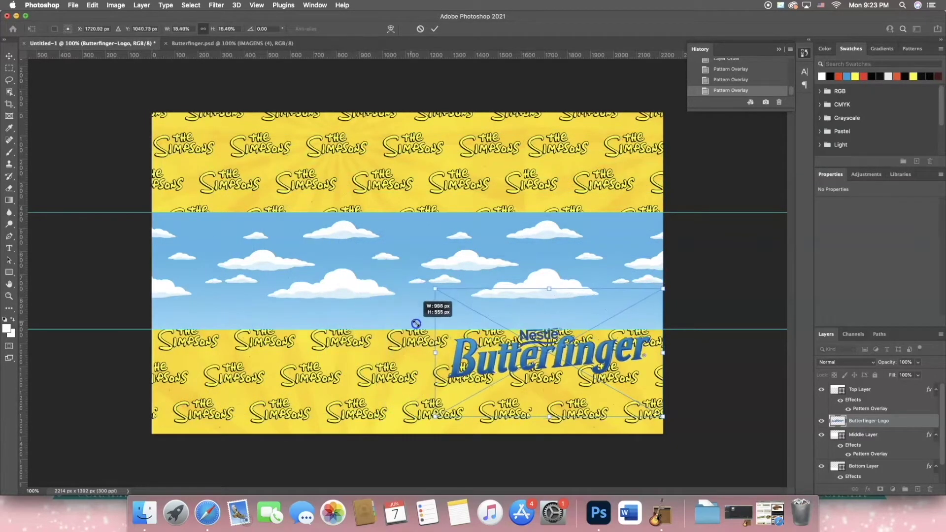
pyautogui.moveTo(508, 355); pyautogui.dragTo(373, 270)
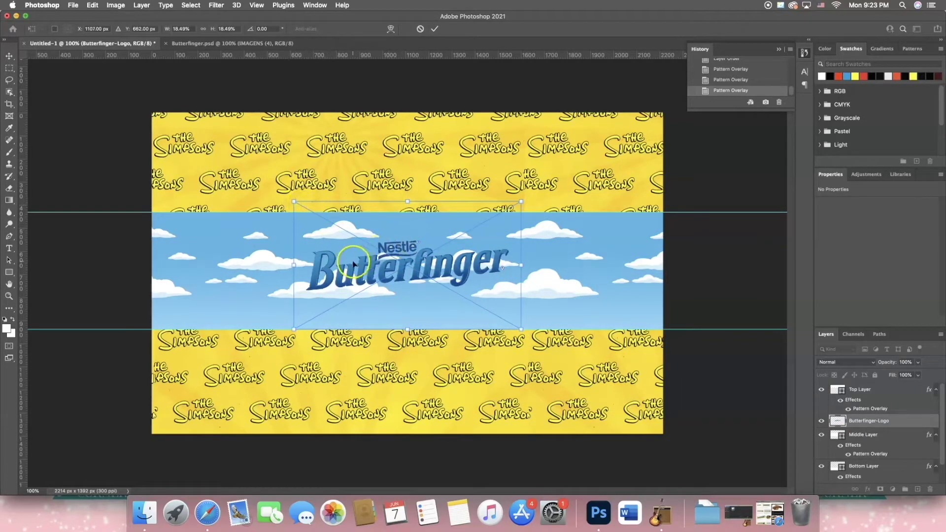
pyautogui.click(435, 30)
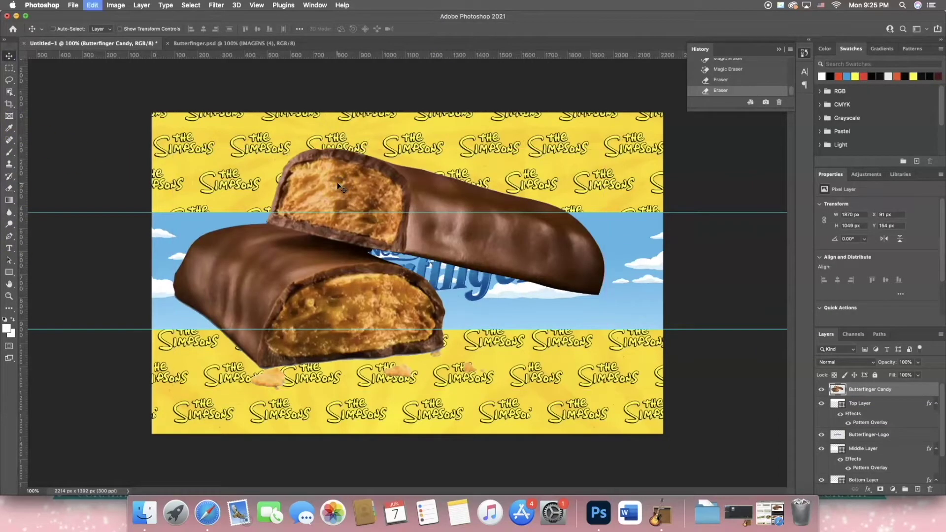
# Scale the Butterfinger Candy layer down to about 575 by 323 px beside the logo's right end in the sky band.
pyautogui.press('super+t')
pyautogui.moveTo(173, 148); pyautogui.dragTo(563, 277)
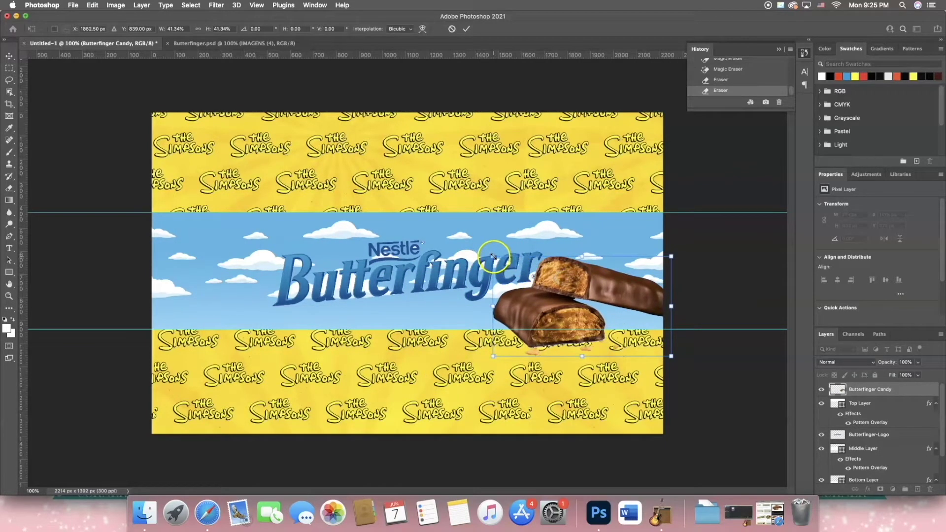
pyautogui.moveTo(493, 256); pyautogui.dragTo(565, 275)
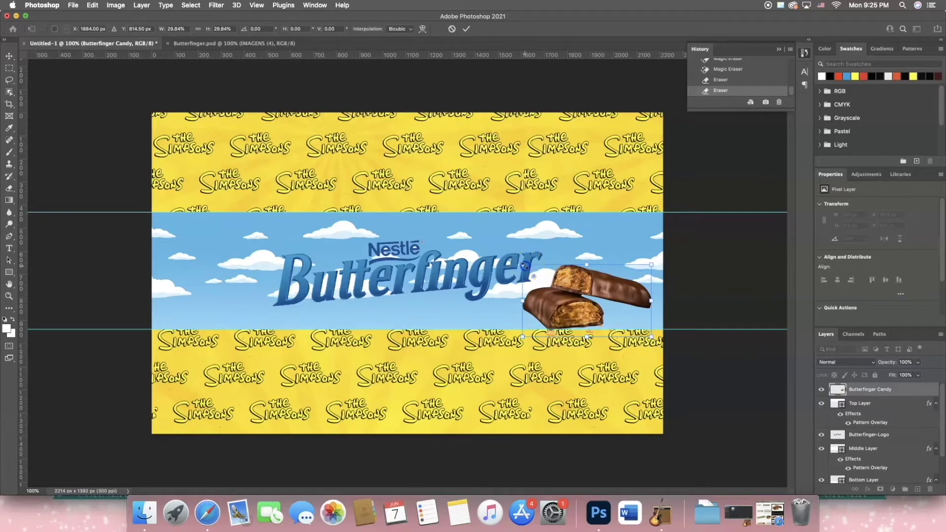
pyautogui.click(394, 79)
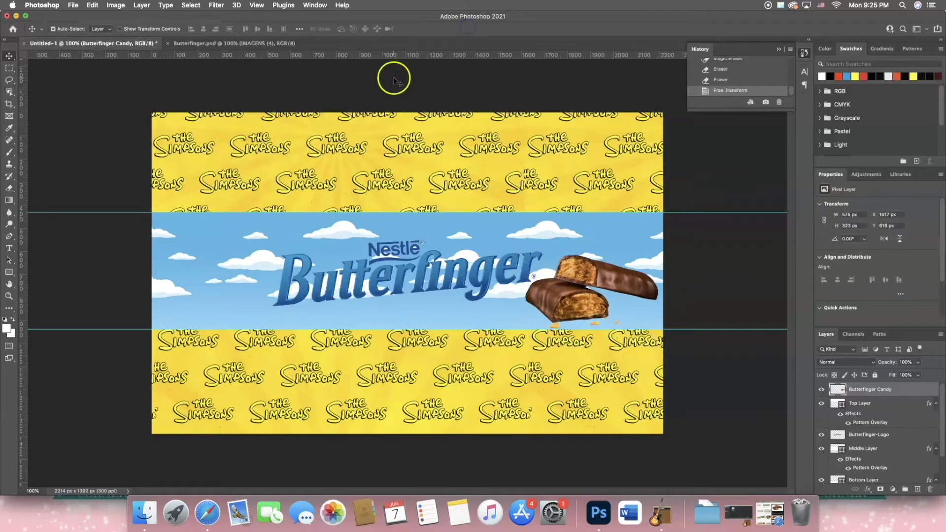
# Place IMAGENS (47).png, the sitting Bart figure, from the png folder as an embedded object above the candy layer.
pyautogui.click(74, 5)
pyautogui.click(101, 190)
pyautogui.scroll(-10, 486, 193)
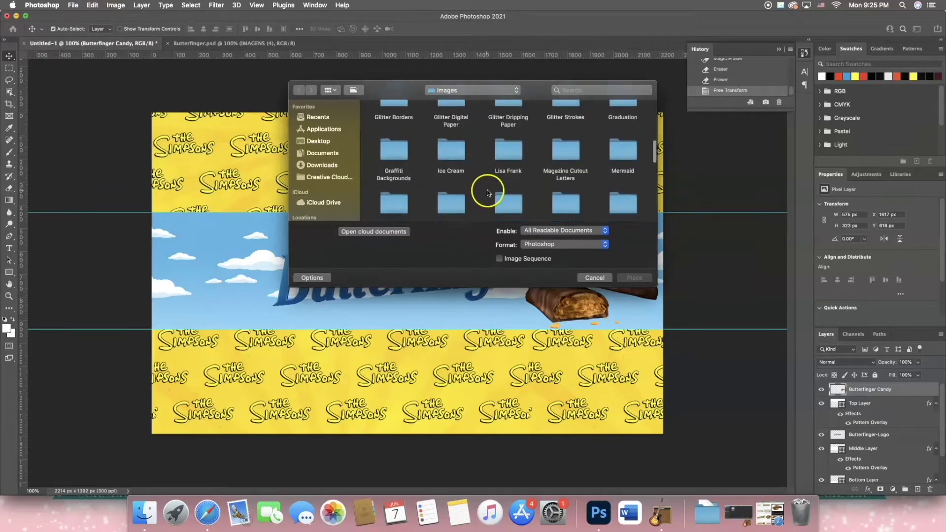
pyautogui.click(618, 123)
pyautogui.doubleClick(618, 123)
pyautogui.doubleClick(446, 126)
pyautogui.scroll(-3, 567, 179)
pyautogui.scroll(-10, 567, 178)
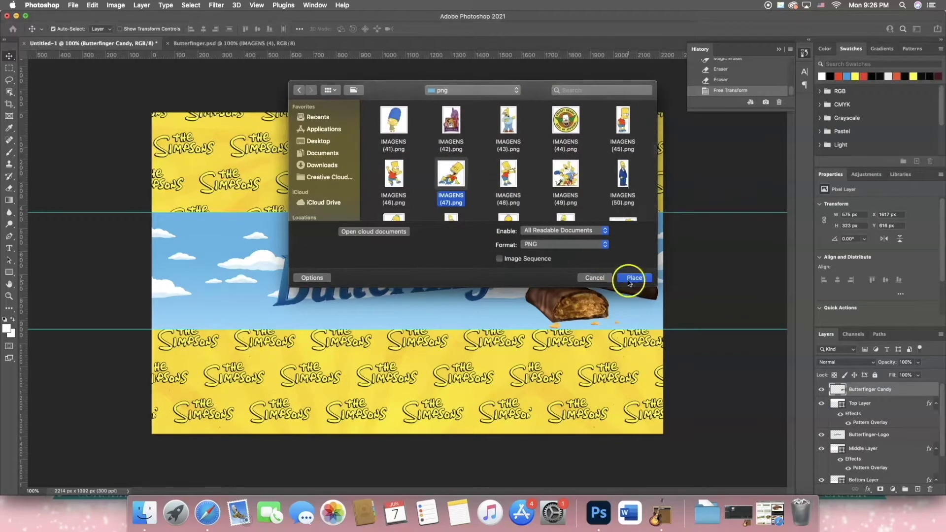
pyautogui.click(634, 278)
# Scale the Bart figure down to about 244 by 231 px and seat him on top of the candy bar.
pyautogui.moveTo(239, 113); pyautogui.dragTo(481, 343)
pyautogui.moveTo(532, 380); pyautogui.dragTo(594, 217)
pyautogui.moveTo(545, 181); pyautogui.dragTo(578, 212)
pyautogui.moveTo(617, 238); pyautogui.dragTo(587, 220)
pyautogui.moveTo(618, 234); pyautogui.dragTo(612, 231)
pyautogui.press('Return')
# Place IMAGENS (2).png, the Homer figure, embedded and scaled to about 29%, in the sky band left of the Butterfinger logo.
pyautogui.click(73, 5)
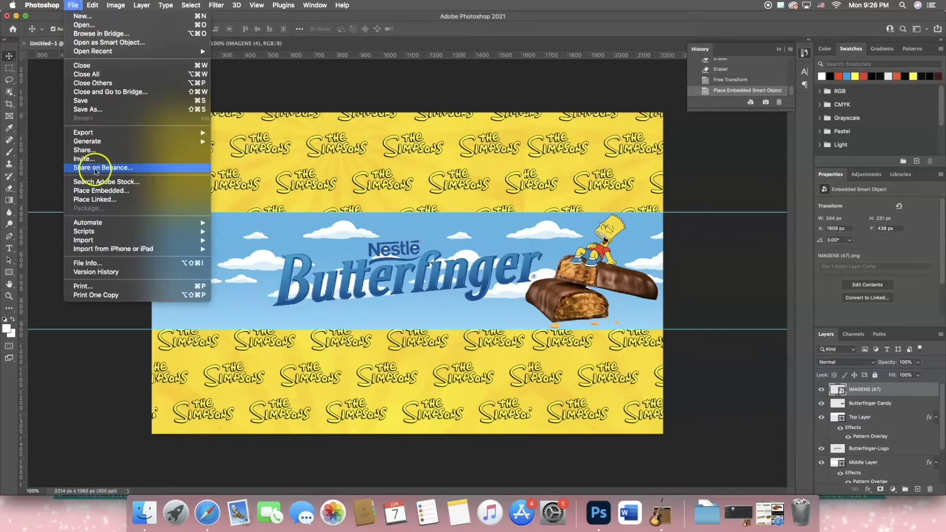
pyautogui.click(168, 168)
pyautogui.scroll(-2, 475, 183)
pyautogui.scroll(-3, 486, 169)
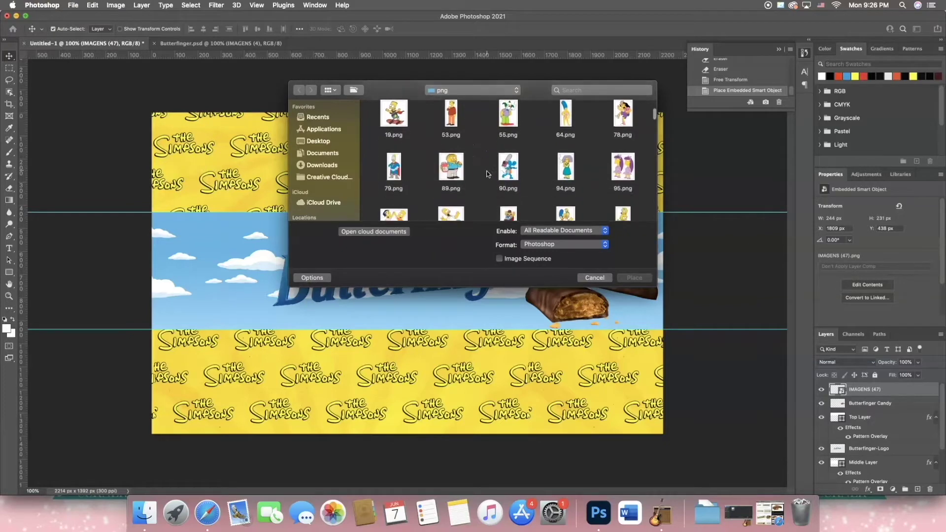
pyautogui.click(451, 185)
pyautogui.click(626, 276)
pyautogui.moveTo(261, 109); pyautogui.dragTo(202, 251)
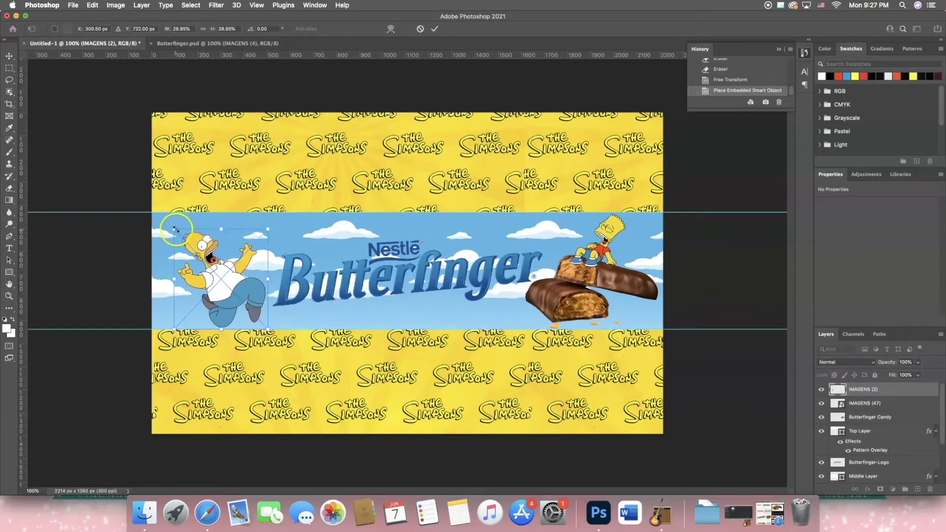
pyautogui.click(435, 29)
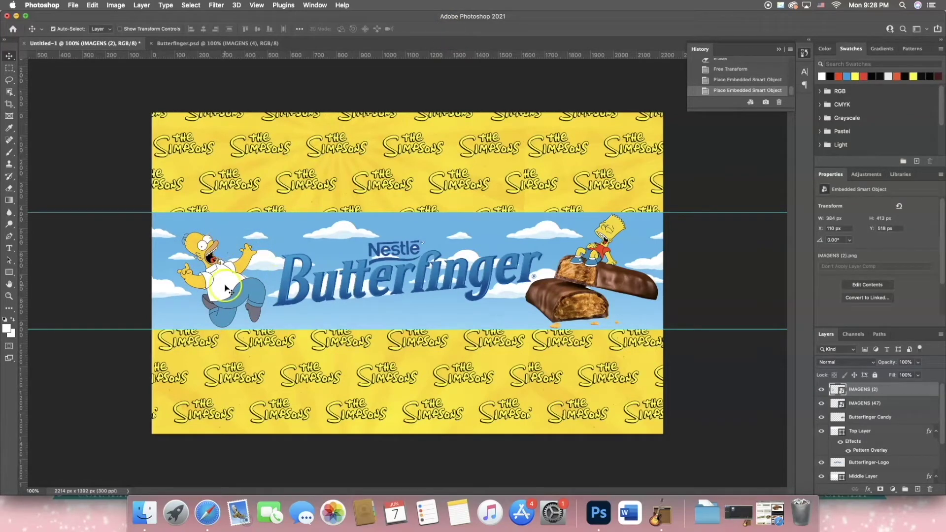
# Place IMAGENS (6).png, the Simpsons title logo, as an embedded object above the Homer layer.
pyautogui.click(73, 5)
pyautogui.click(98, 183)
pyautogui.scroll(-3, 493, 167)
pyautogui.scroll(2, 504, 170)
pyautogui.click(394, 186)
pyautogui.click(633, 277)
# Scale the Simpsons title logo to about 12.4% and position it above the start of the Butterfinger lettering.
pyautogui.moveTo(153, 170); pyautogui.dragTo(546, 331)
pyautogui.moveTo(592, 340); pyautogui.dragTo(291, 218)
pyautogui.moveTo(334, 223); pyautogui.dragTo(308, 217)
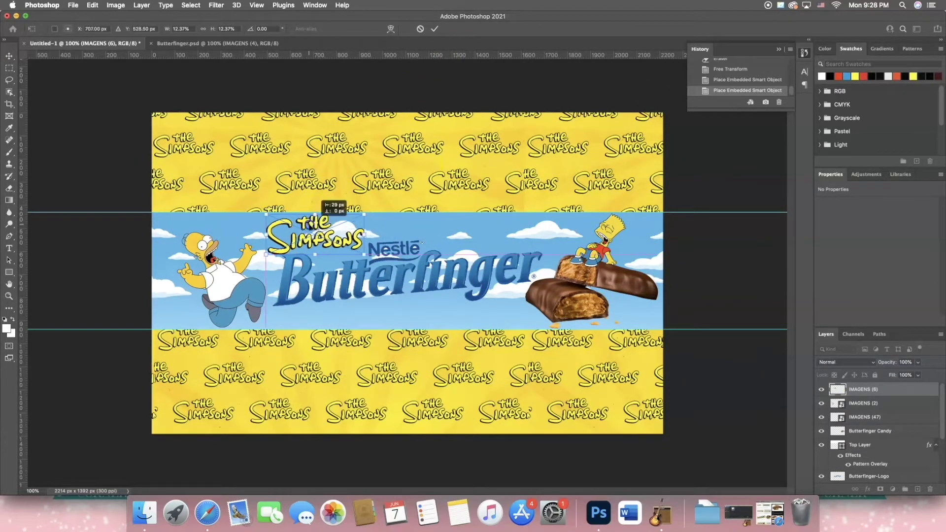
pyautogui.click(436, 30)
# Place IMAGENS (55).png, the Lisa figure, embedded at about 3.65% scale on the sky band's lower edge beside the candy.
pyautogui.click(73, 6)
pyautogui.click(170, 201)
pyautogui.scroll(-10, 480, 188)
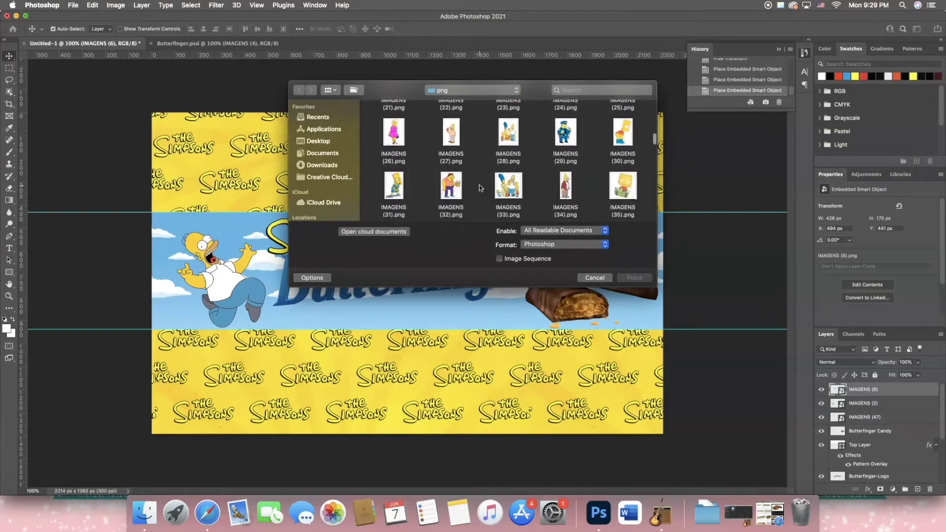
pyautogui.click(624, 174)
pyautogui.doubleClick(623, 174)
pyautogui.moveTo(172, 113); pyautogui.dragTo(574, 387)
pyautogui.moveTo(615, 411); pyautogui.dragTo(494, 304)
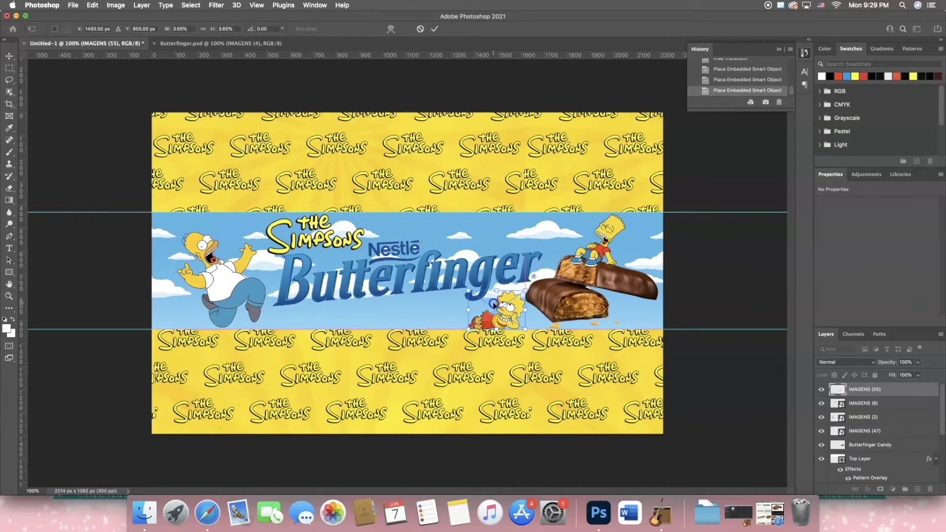
pyautogui.click(435, 29)
# Copy the nutrition facts label and the barcode from Butterfinger.psd into the bottom band, label at left and barcode at right.
pyautogui.click(221, 43)
pyautogui.moveTo(259, 376)
pyautogui.mouseDown()
pyautogui.moveTo(89, 41)
pyautogui.moveTo(242, 373)
pyautogui.moveTo(273, 372)
pyautogui.mouseUp()
pyautogui.click(244, 43)
pyautogui.moveTo(545, 356); pyautogui.dragTo(615, 377)
# Place IMAGENS (18).png, the family on the couch, from the png folder as an embedded object above the barcode layer.
pyautogui.click(73, 5)
pyautogui.click(106, 185)
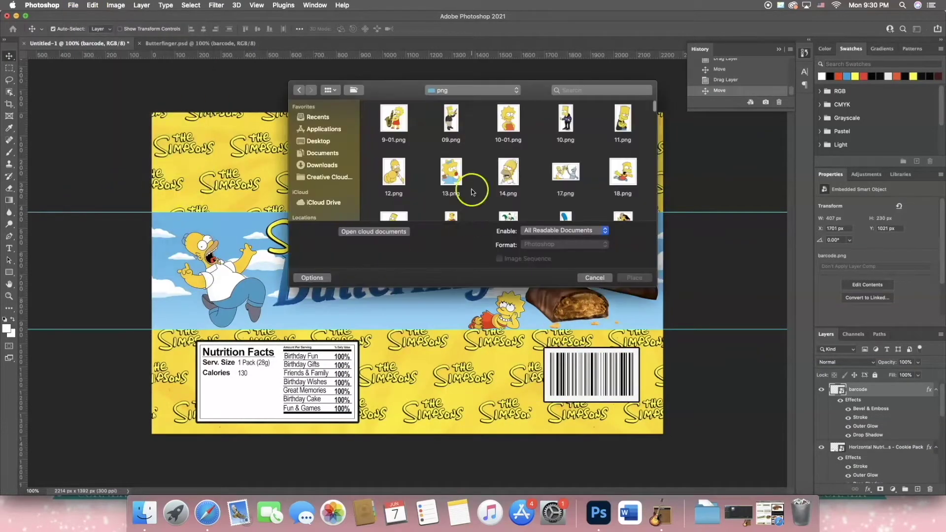
pyautogui.scroll(-6, 471, 192)
pyautogui.doubleClick(507, 112)
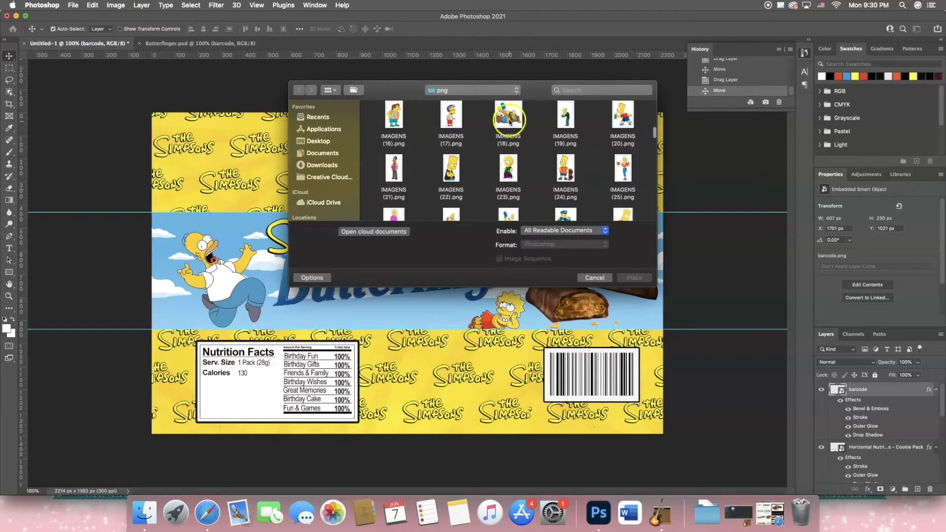
# Scale the couch family image to about 434 by 353 px and position it between the nutrition label and the barcode.
pyautogui.moveTo(292, 158); pyautogui.dragTo(354, 219)
pyautogui.moveTo(374, 242); pyautogui.dragTo(405, 301)
pyautogui.moveTo(385, 278); pyautogui.dragTo(434, 328)
pyautogui.moveTo(446, 355); pyautogui.dragTo(427, 348)
pyautogui.moveTo(434, 379); pyautogui.dragTo(406, 361)
pyautogui.press('Return')
# Apply Bevel & Emboss, Outer Glow and Drop Shadow effects to the couch family layer.
pyautogui.click(867, 490)
pyautogui.click(882, 400)
pyautogui.click(611, 448)
pyautogui.click(611, 437)
pyautogui.click(829, 293)
# Place IMAGENS (44).png, the round seal, as an embedded object and scale it to about 204 by 204 px over the barcode.
pyautogui.click(73, 5)
pyautogui.click(115, 186)
pyautogui.scroll(-3, 523, 184)
pyautogui.scroll(-3, 523, 184)
pyautogui.doubleClick(566, 145)
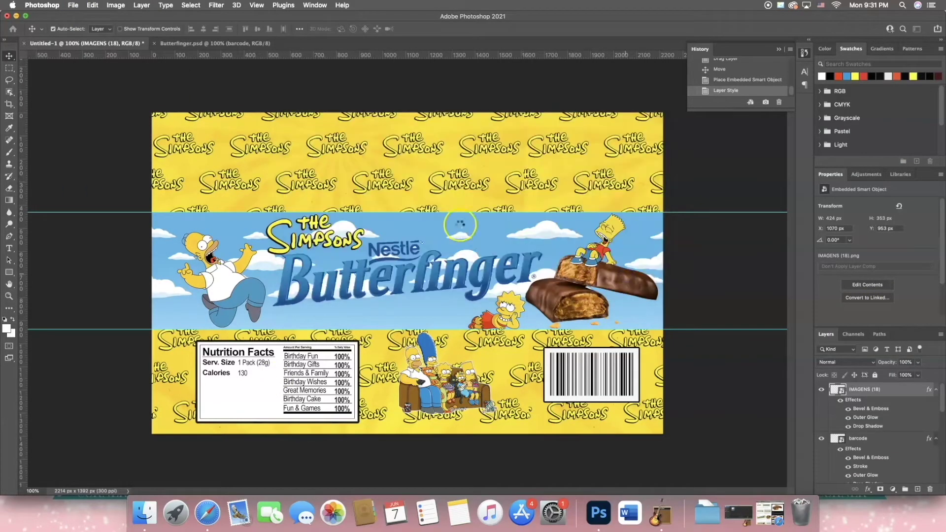
pyautogui.moveTo(320, 172); pyautogui.dragTo(584, 373)
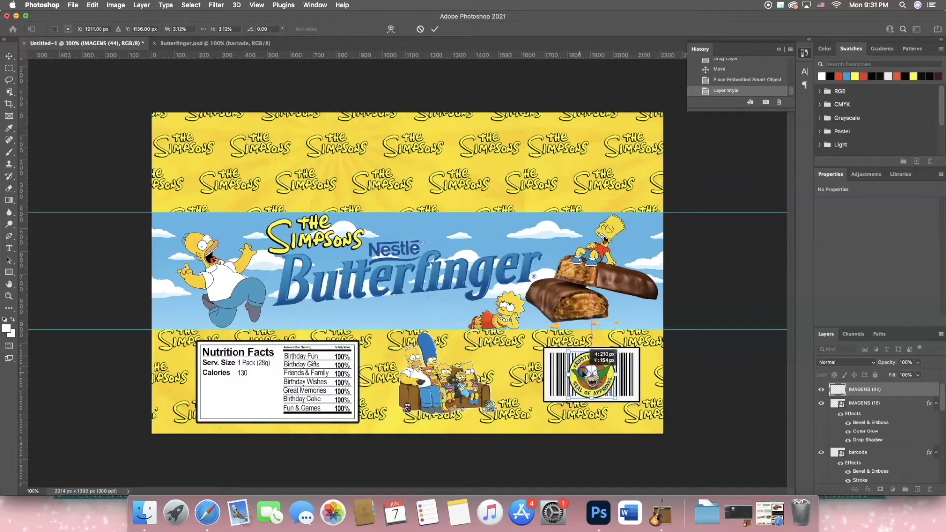
pyautogui.click(72, 5)
pyautogui.click(248, 39)
pyautogui.click(73, 5)
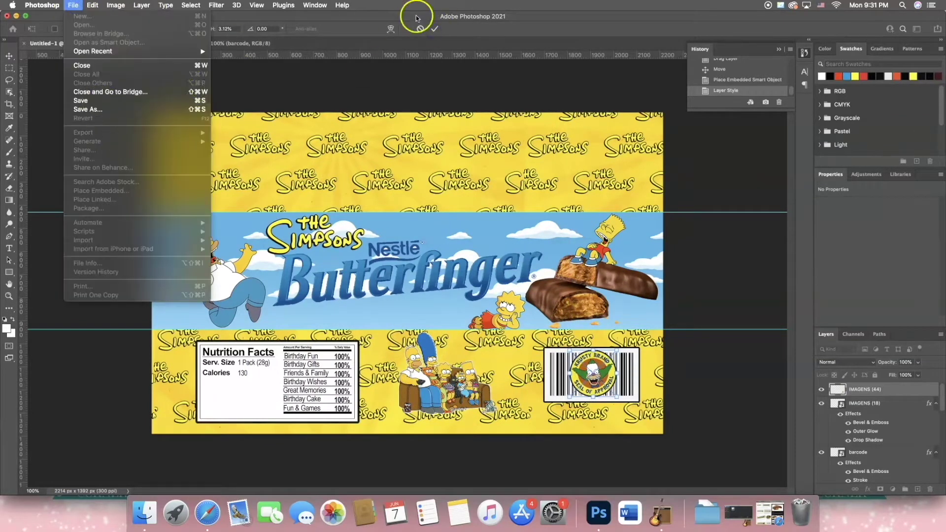
pyautogui.click(434, 29)
# Place IMAGENS (8).png embedded and scale it to about 122 by 220 px inside the nutrition label, beside the percentage list.
pyautogui.click(73, 5)
pyautogui.click(99, 189)
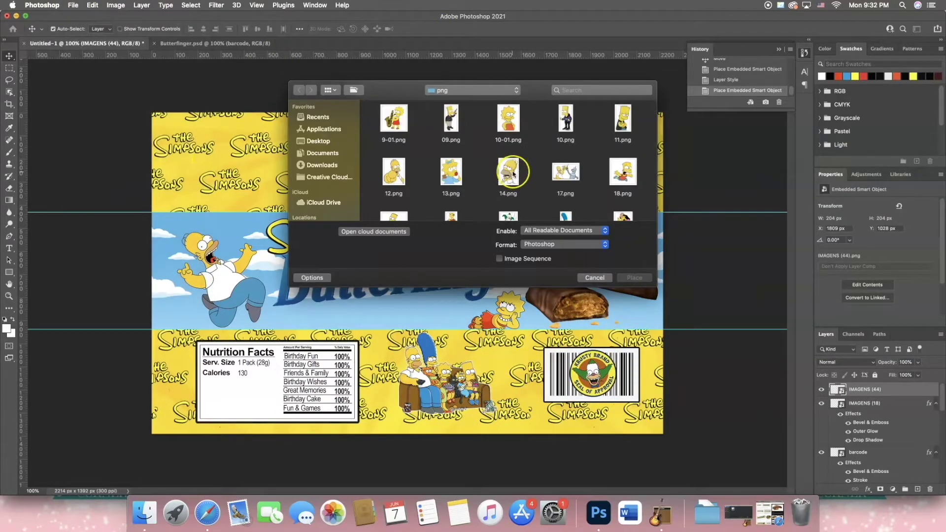
pyautogui.scroll(-10, 513, 173)
pyautogui.click(508, 189)
pyautogui.click(630, 275)
pyautogui.moveTo(329, 135); pyautogui.dragTo(473, 316)
pyautogui.moveTo(459, 365); pyautogui.dragTo(255, 380)
pyautogui.moveTo(238, 348); pyautogui.dragTo(263, 376)
pyautogui.click(435, 29)
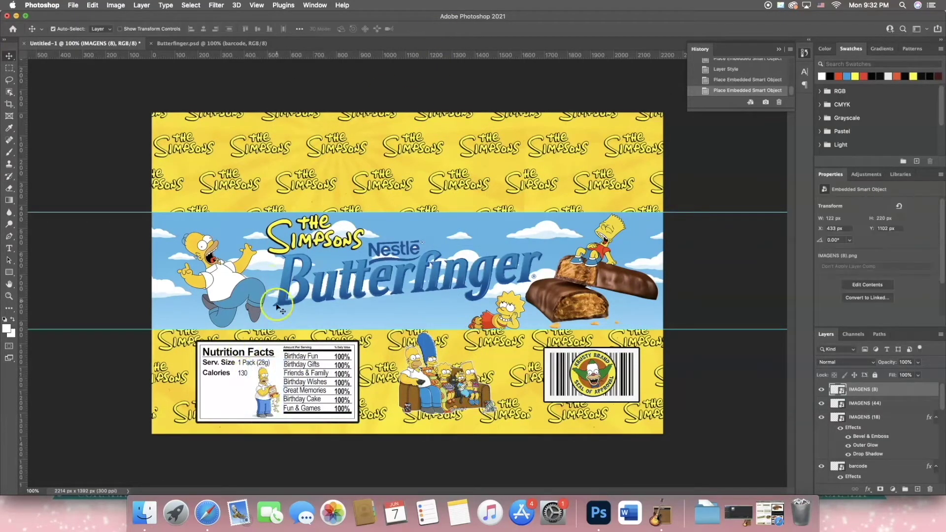
# Place IMAGENS (56).png, the baby, embedded and scale it to about 113 by 118 px beside the standing character in the nutrition label.
pyautogui.click(73, 5)
pyautogui.click(113, 197)
pyautogui.scroll(-5, 533, 187)
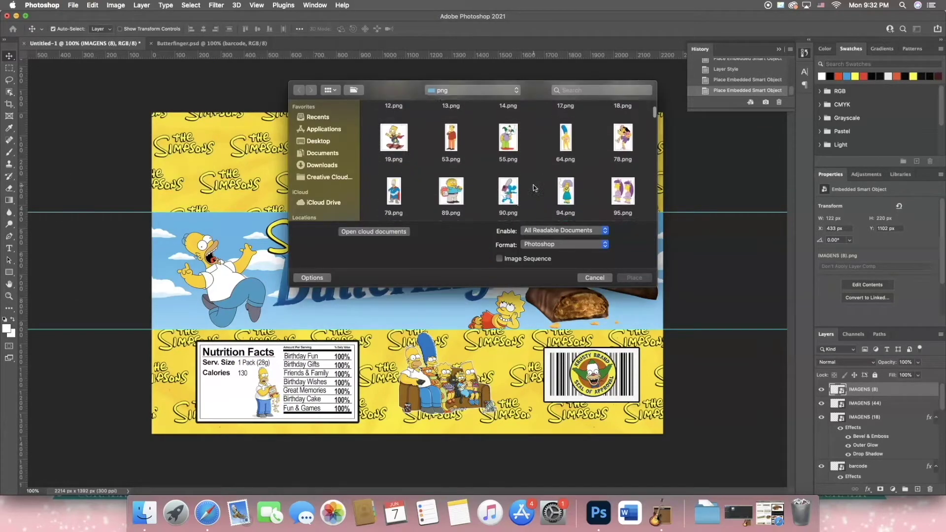
pyautogui.scroll(-7, 533, 185)
pyautogui.click(398, 163)
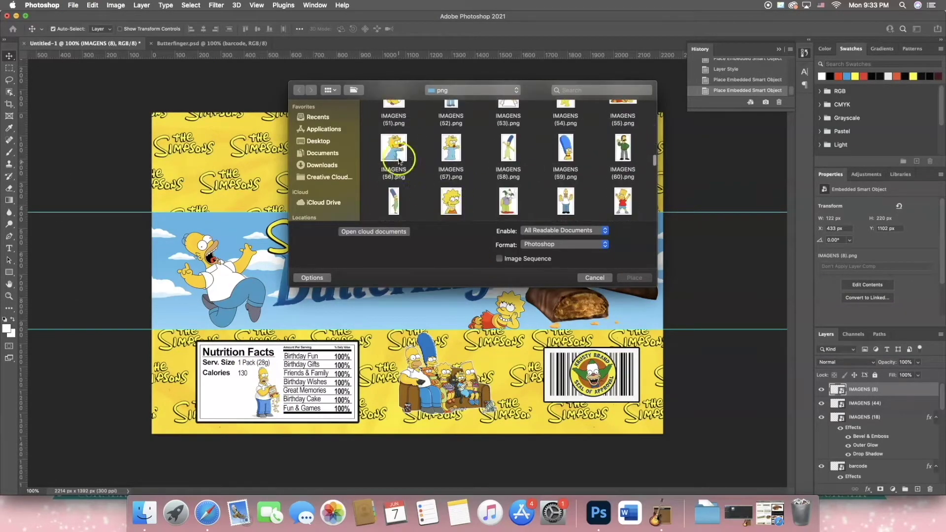
pyautogui.click(629, 279)
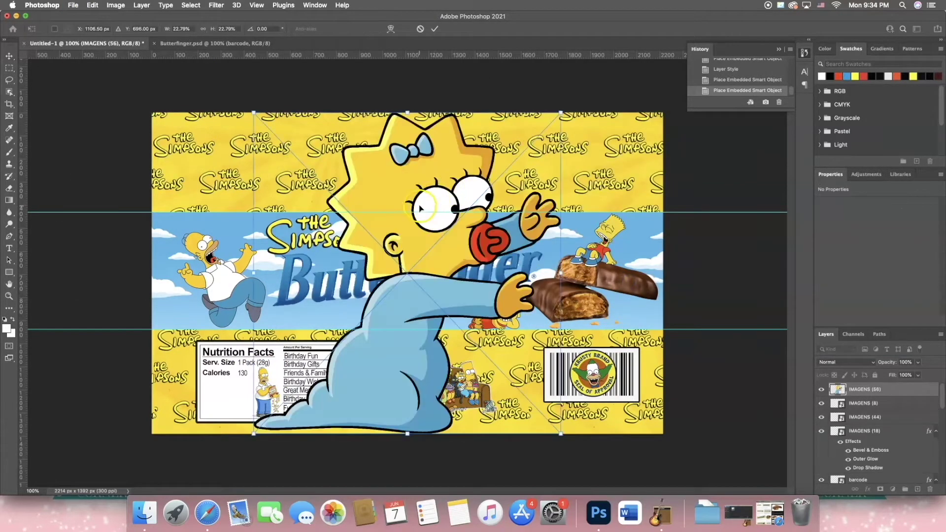
pyautogui.moveTo(317, 84); pyautogui.dragTo(230, 385)
pyautogui.moveTo(204, 369); pyautogui.dragTo(222, 387)
pyautogui.moveTo(239, 403); pyautogui.dragTo(223, 389)
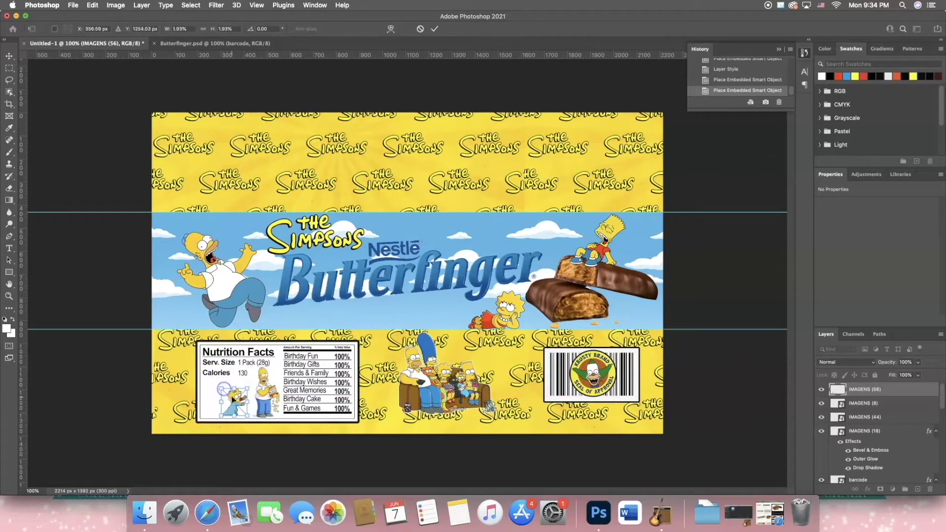
pyautogui.click(435, 28)
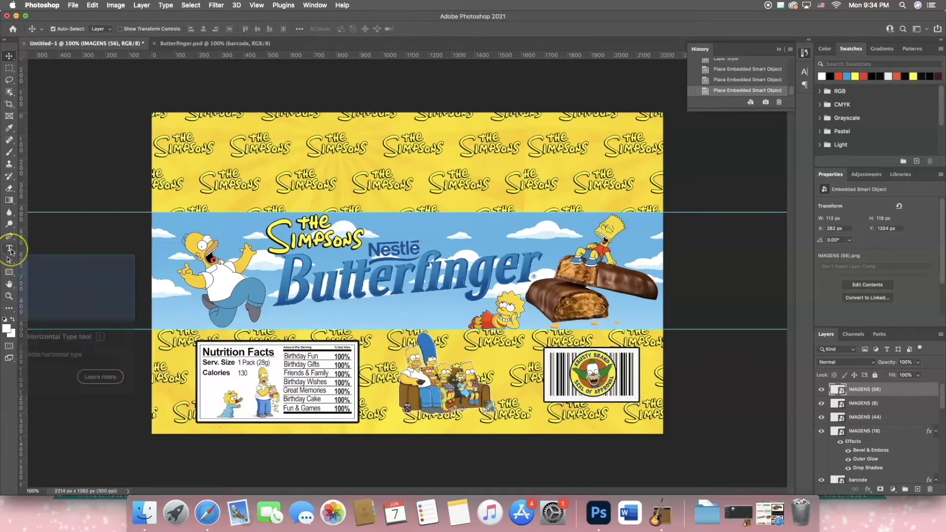
# Add the text "Happy 16th Birthday" plus the celebrant's first name in 48 pt Simpsonfont and position it in the top yellow band.
pyautogui.click(212, 43)
pyautogui.click(105, 44)
pyautogui.press('t')
pyautogui.click(287, 150)
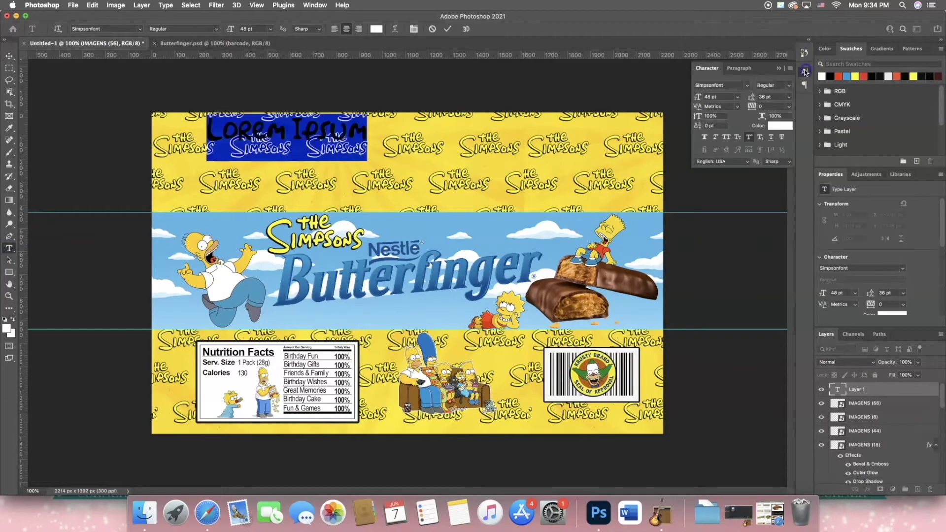
pyautogui.write('Happy 16th Birthday Dai')
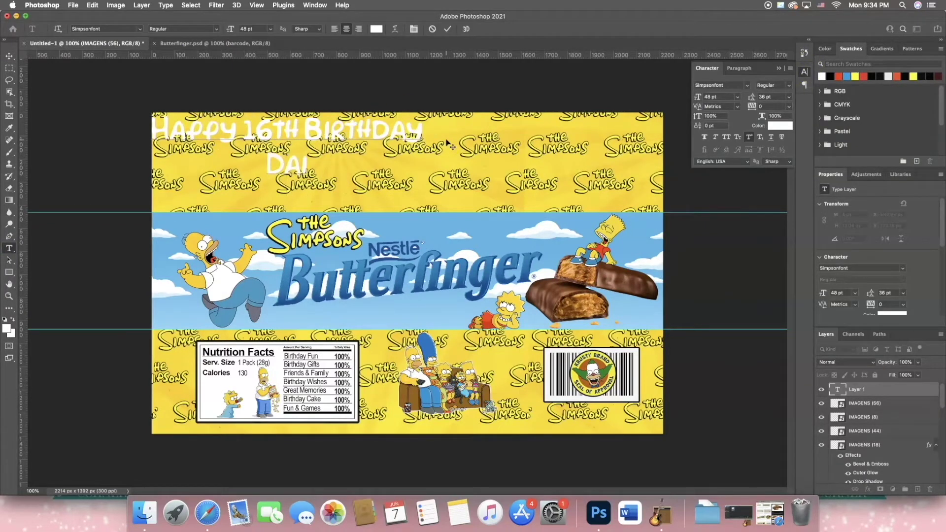
pyautogui.write('jah')
pyautogui.click(9, 55)
pyautogui.moveTo(262, 130); pyautogui.dragTo(385, 148)
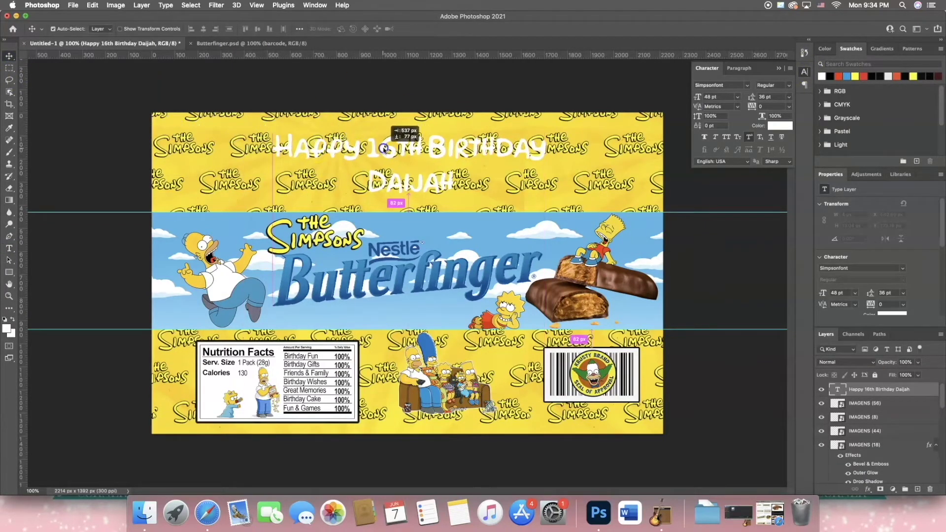
# Colour the birthday text red and add a 7 px outside Stroke effect in black (000000).
pyautogui.click(838, 76)
pyautogui.click(868, 489)
pyautogui.click(881, 409)
pyautogui.click(701, 376)
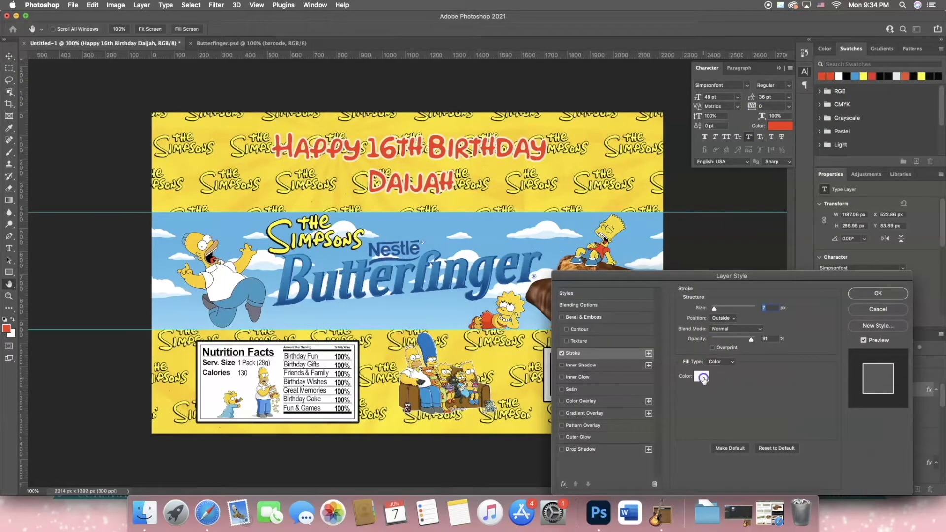
pyautogui.click(277, 358)
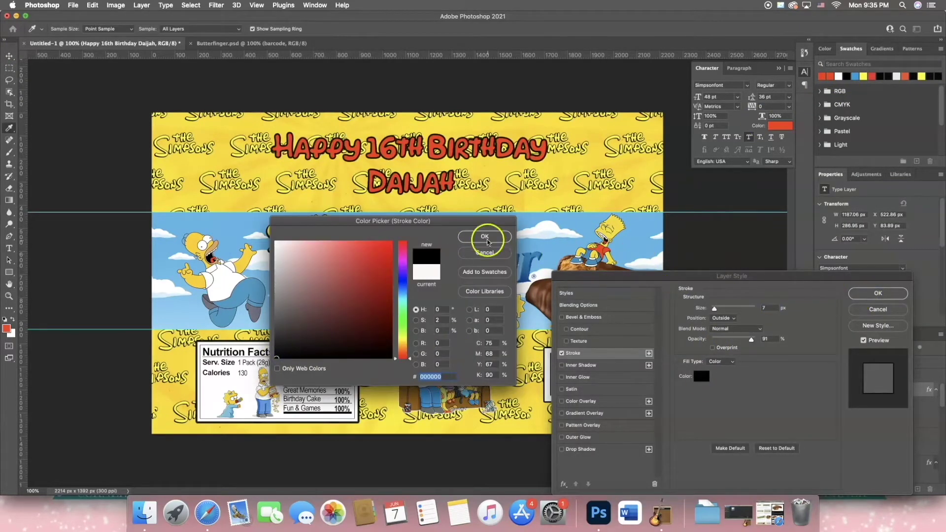
pyautogui.click(485, 236)
pyautogui.press('Return')
# Enlarge the birthday text to about 1384 by 335 px and centre it in the top band.
pyautogui.press('super+t')
pyautogui.moveTo(273, 198); pyautogui.dragTo(238, 207)
pyautogui.moveTo(547, 207); pyautogui.dragTo(557, 209)
pyautogui.moveTo(443, 191); pyautogui.dragTo(453, 187)
pyautogui.press('Return')
# Flip the birthday text horizontally and vertically so it reads upside down, and nudge it into place in the top band.
pyautogui.click(116, 5)
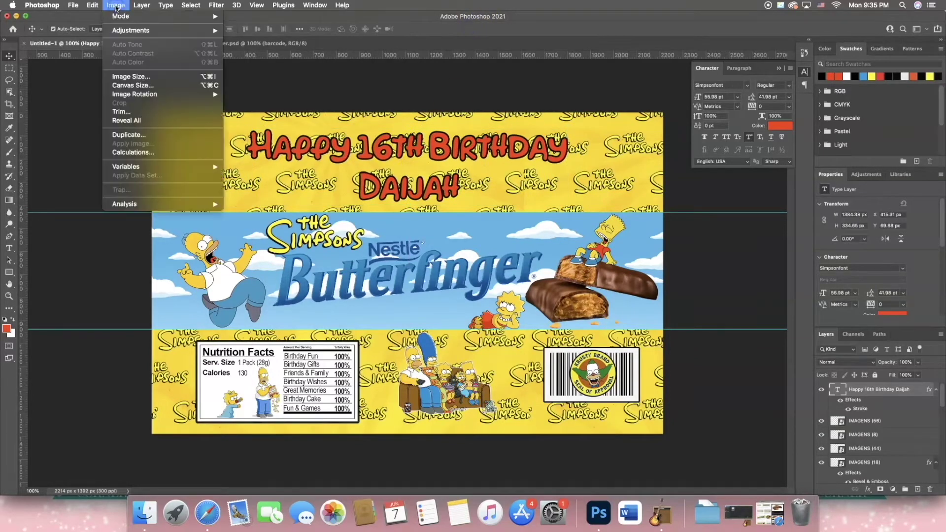
pyautogui.moveTo(131, 218)
pyautogui.click(264, 364)
pyautogui.click(92, 5)
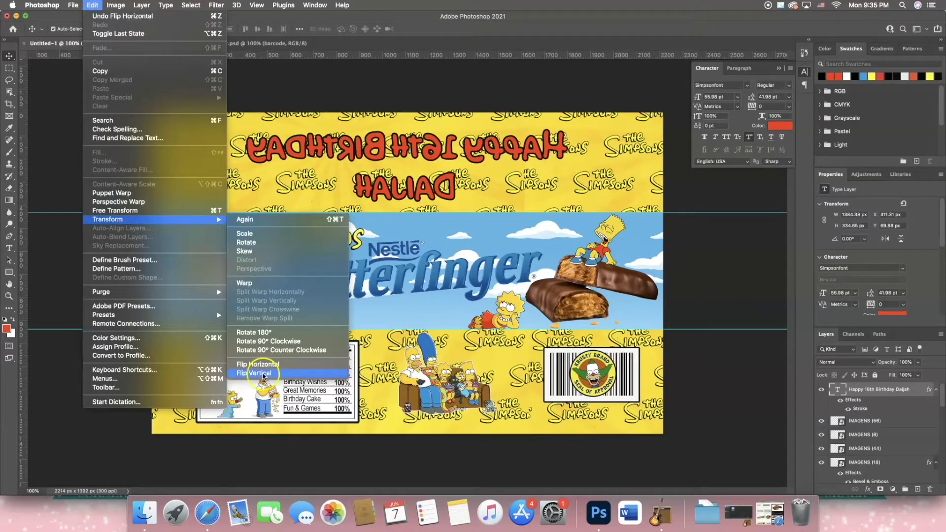
pyautogui.click(264, 372)
pyautogui.moveTo(436, 184); pyautogui.dragTo(442, 185)
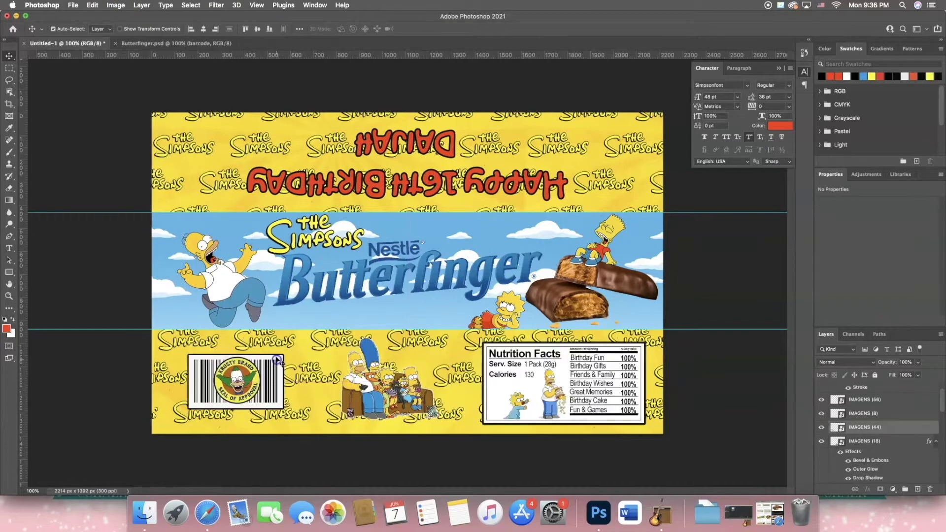
# Flip the barcode and its round seal horizontally and vertically.
pyautogui.click(93, 5)
pyautogui.moveTo(217, 219)
pyautogui.click(267, 365)
pyautogui.click(94, 5)
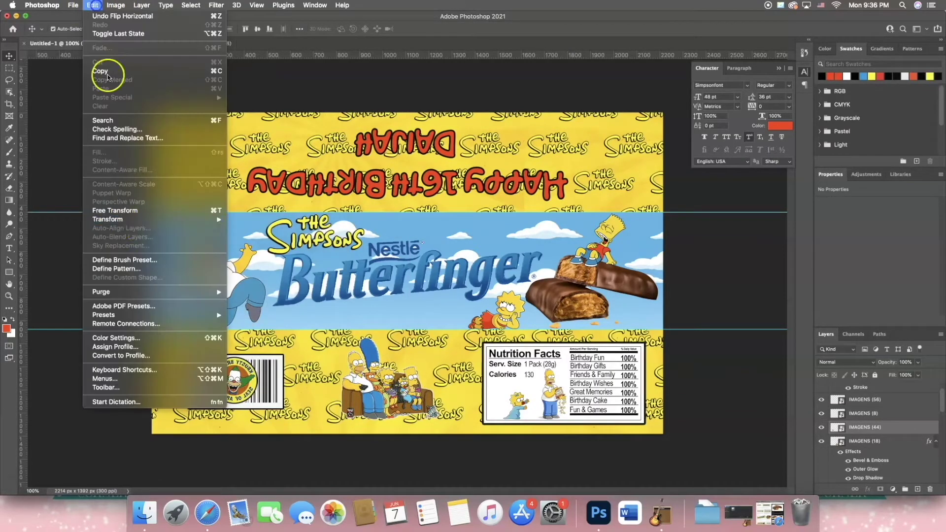
pyautogui.click(257, 376)
# Flip the nutrition label together with its two characters horizontally and vertically.
pyautogui.click(554, 378)
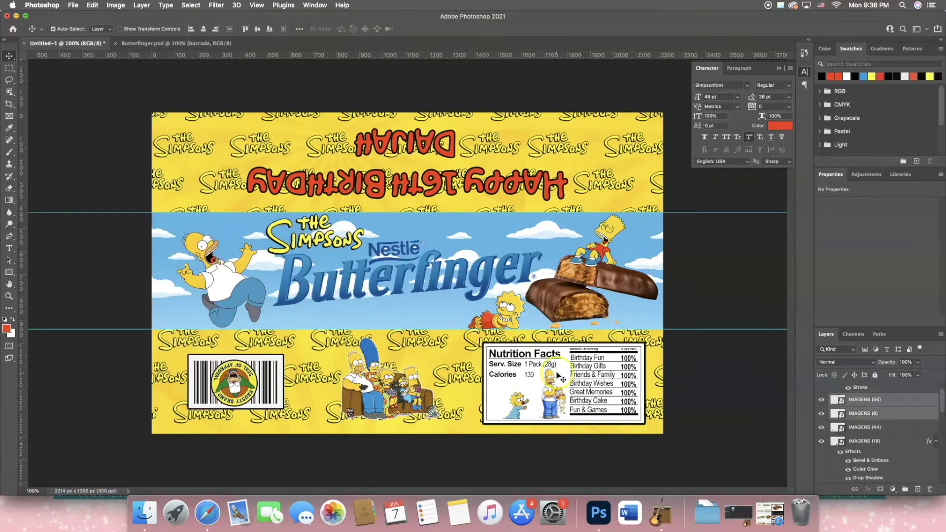
pyautogui.click(92, 5)
pyautogui.click(266, 365)
pyautogui.click(92, 5)
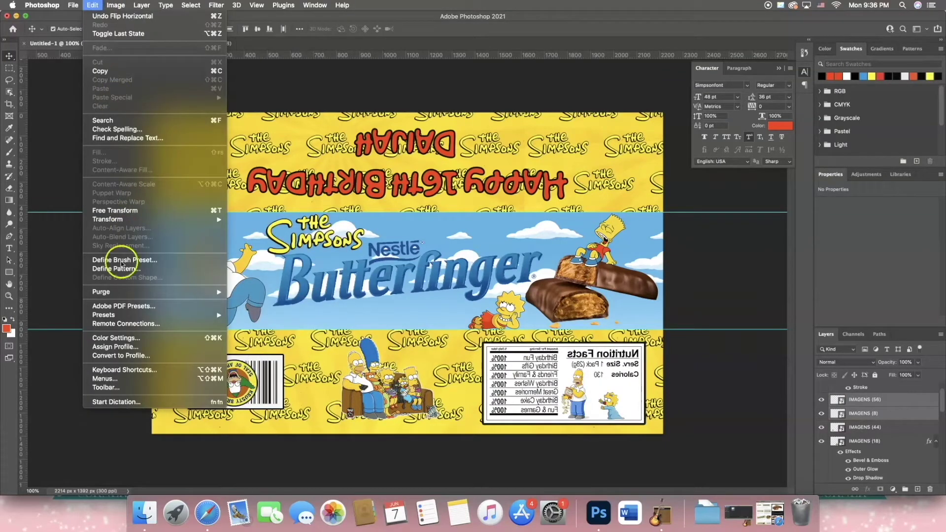
pyautogui.click(256, 375)
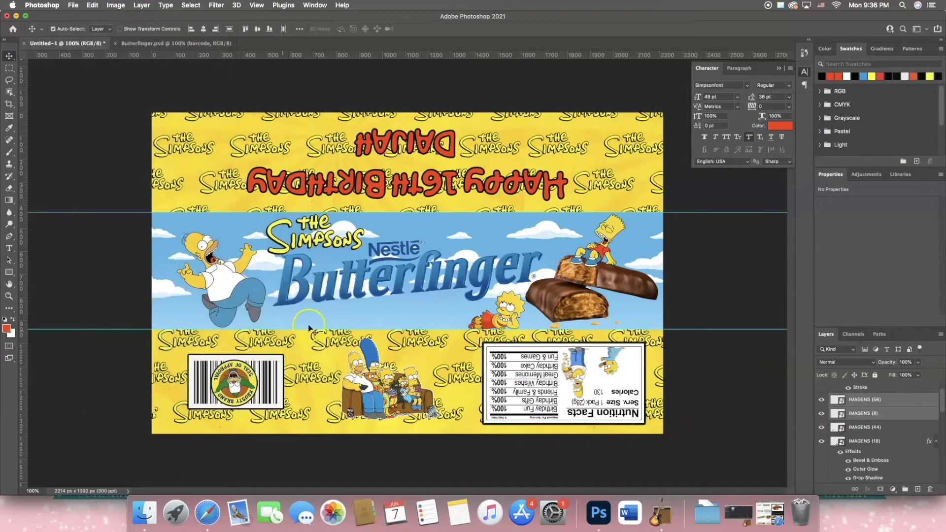
# Rotate the couch family image in the bottom band by 180°.
pyautogui.click(390, 379)
pyautogui.click(76, 5)
pyautogui.click(93, 5)
pyautogui.click(93, 5)
pyautogui.moveTo(117, 221)
pyautogui.click(255, 332)
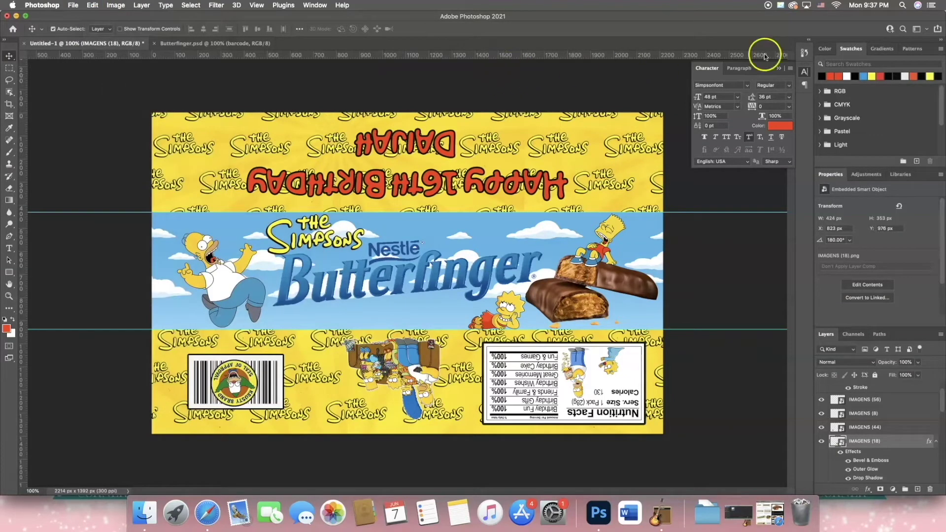